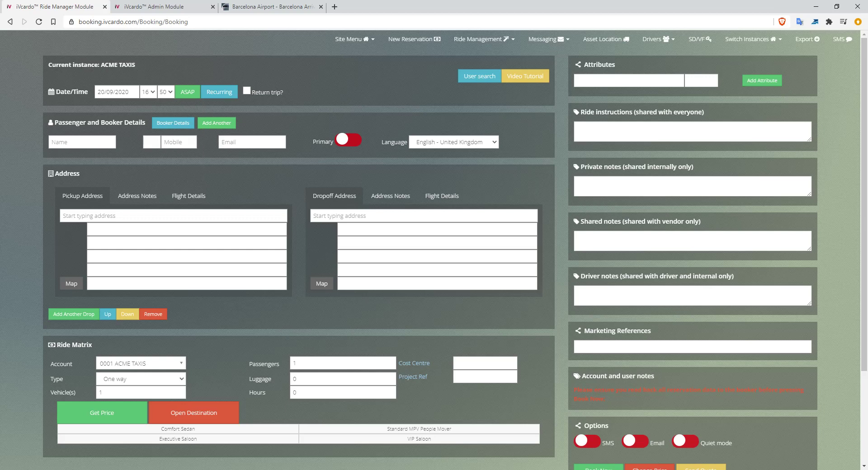
Try pickup date 22/09/2020 and minutes 00, then choose ASAP to reset to 20/09/2020 16:55.
{"action": "left_click", "coordinate": [117, 92]}
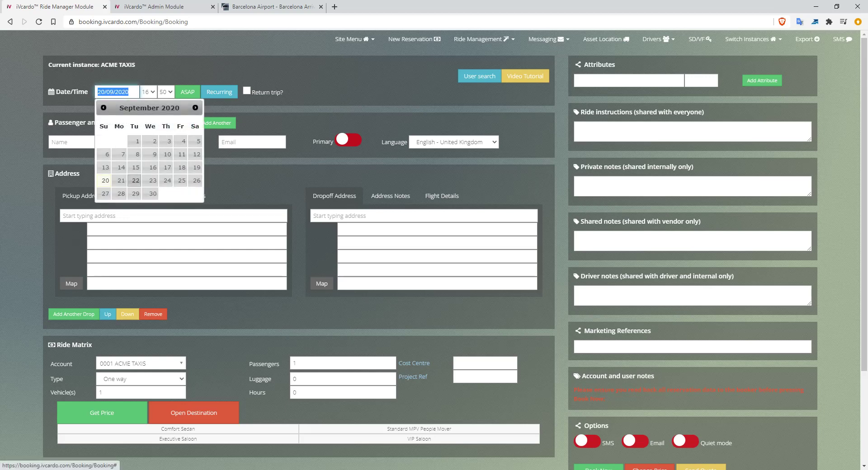
{"action": "left_click", "coordinate": [136, 180]}
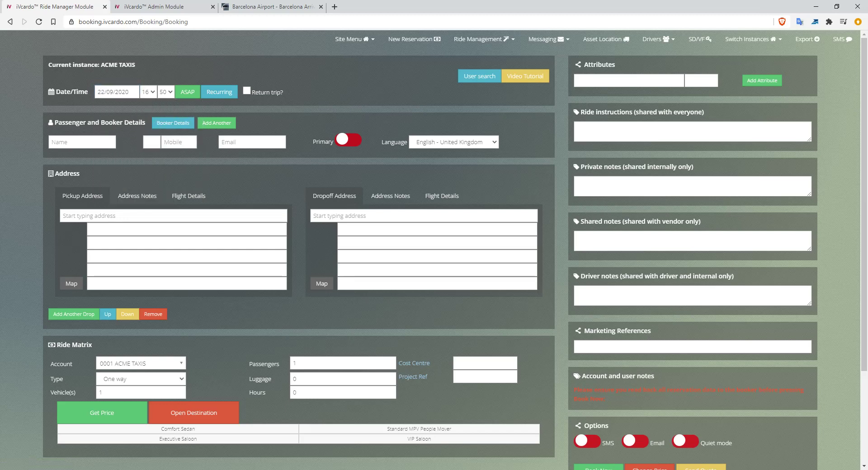
{"action": "left_click", "coordinate": [166, 92]}
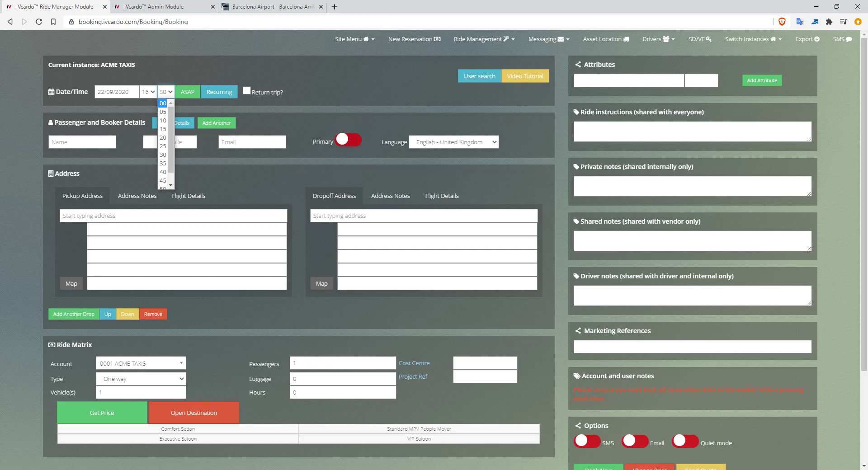
{"action": "left_click", "coordinate": [163, 104]}
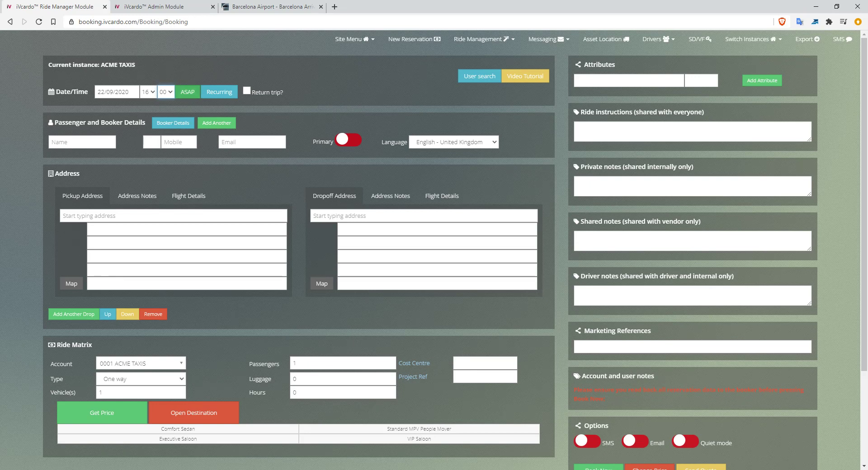
{"action": "left_click", "coordinate": [188, 92]}
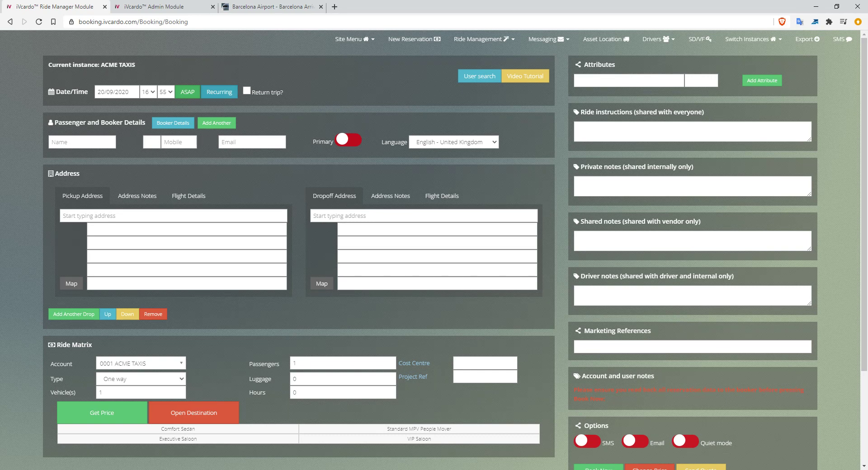
{"action": "left_click", "coordinate": [220, 92]}
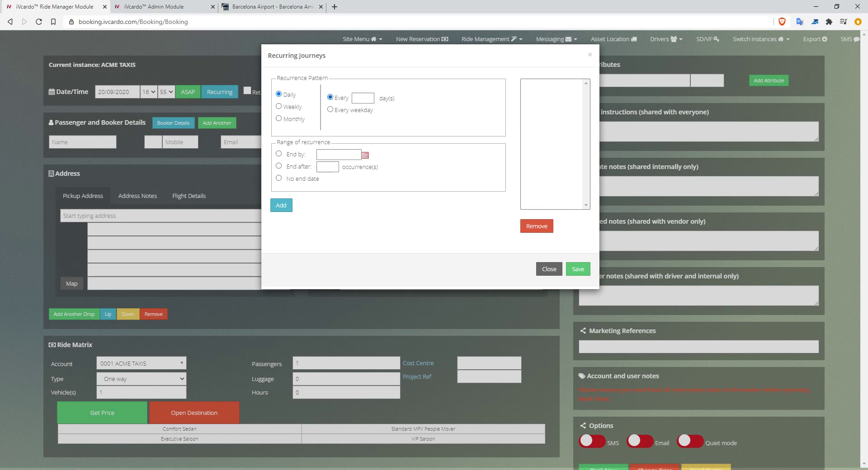
{"action": "left_click", "coordinate": [330, 110]}
{"action": "left_click", "coordinate": [279, 154]}
{"action": "left_click", "coordinate": [279, 154]}
{"action": "left_click", "coordinate": [279, 166]}
{"action": "left_click", "coordinate": [328, 167]}
{"action": "type", "text": "5"}
{"action": "left_click", "coordinate": [281, 206]}
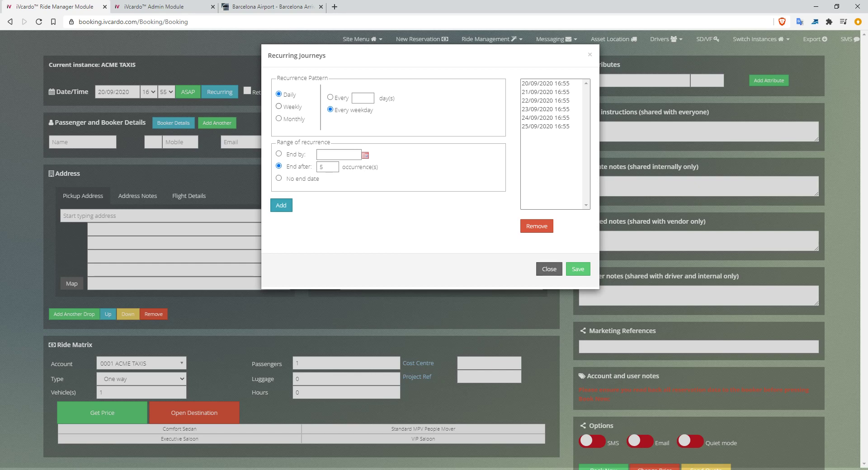
{"action": "left_click", "coordinate": [280, 106]}
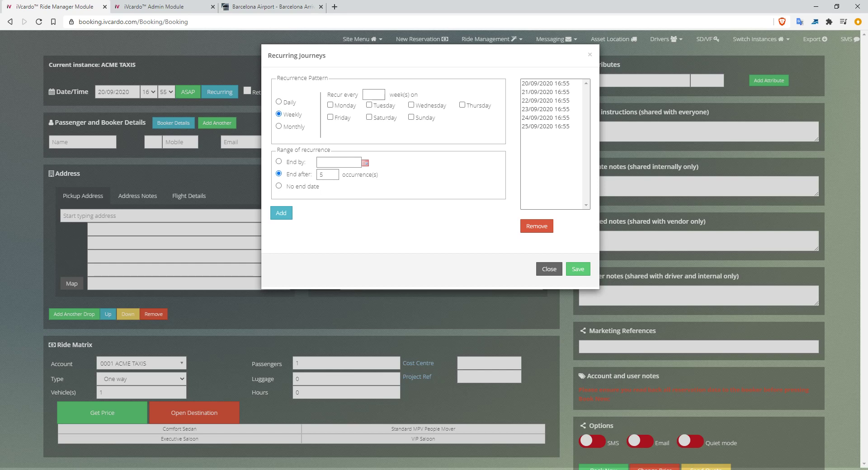
{"action": "left_click", "coordinate": [374, 95]}
{"action": "type", "text": "1"}
{"action": "left_click", "coordinate": [330, 105]}
{"action": "left_click", "coordinate": [279, 126]}
{"action": "left_click", "coordinate": [360, 105]}
{"action": "key", "text": "Tab"}
{"action": "type", "text": "1"}
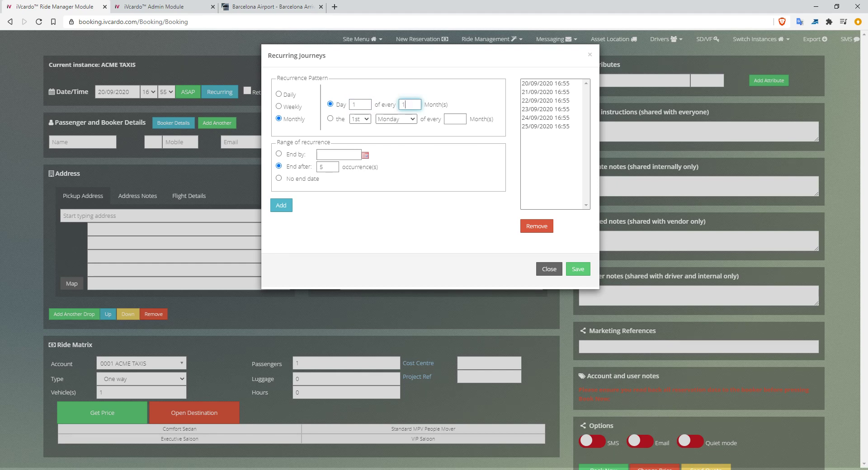
{"action": "left_click", "coordinate": [330, 119]}
{"action": "left_click", "coordinate": [360, 119]}
{"action": "left_click", "coordinate": [361, 120]}
{"action": "left_click", "coordinate": [360, 119]}
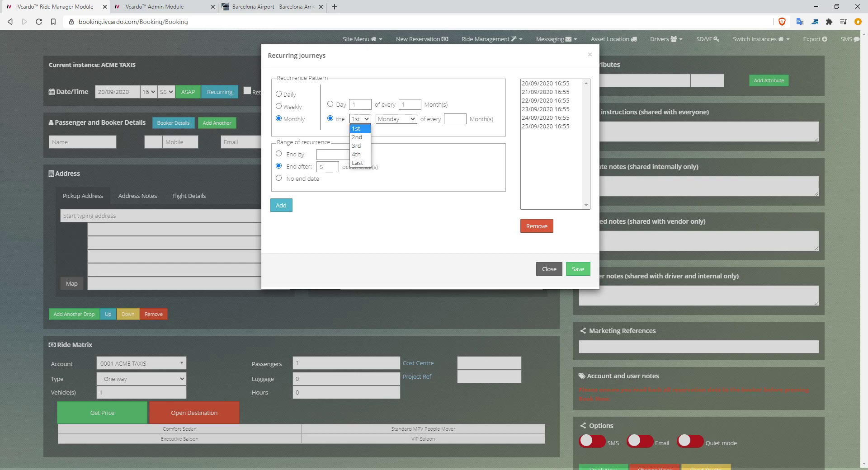
{"action": "left_click", "coordinate": [361, 120]}
{"action": "left_click", "coordinate": [397, 119]}
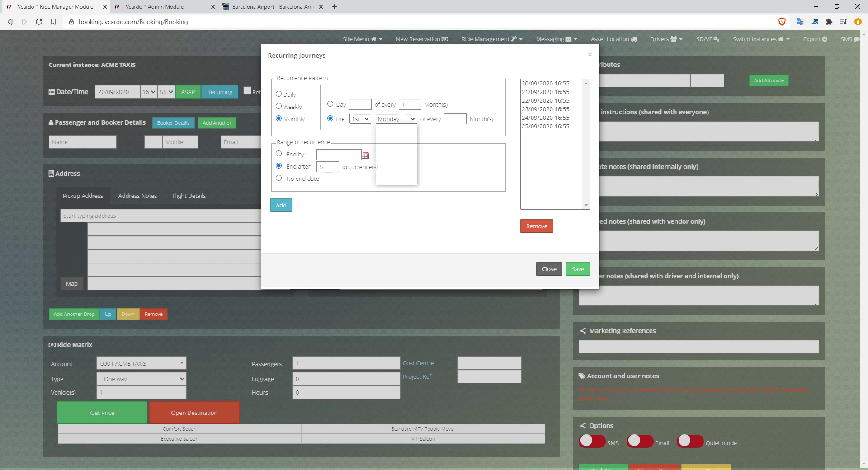
{"action": "left_click", "coordinate": [393, 128]}
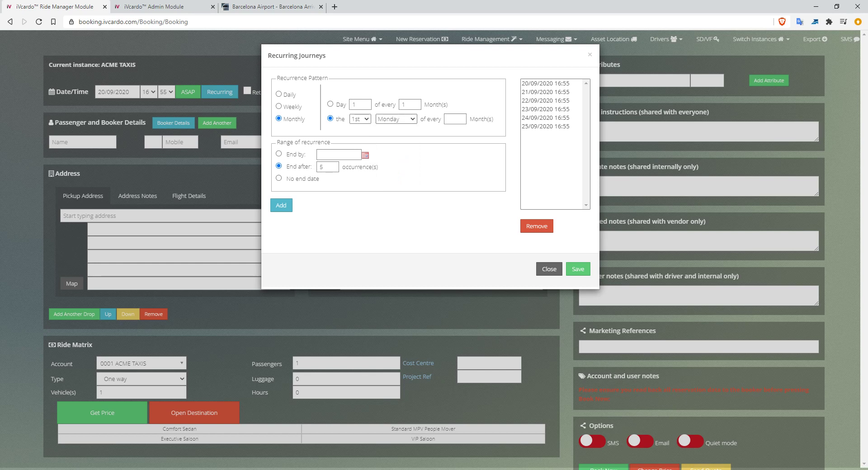
{"action": "left_click", "coordinate": [546, 100]}
{"action": "left_click", "coordinate": [537, 226]}
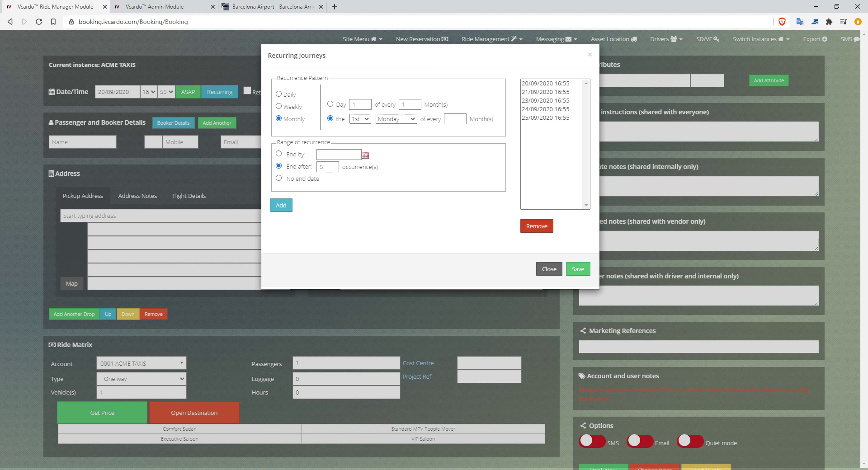
{"action": "left_click", "coordinate": [546, 84]}
{"action": "left_click", "coordinate": [546, 118]}
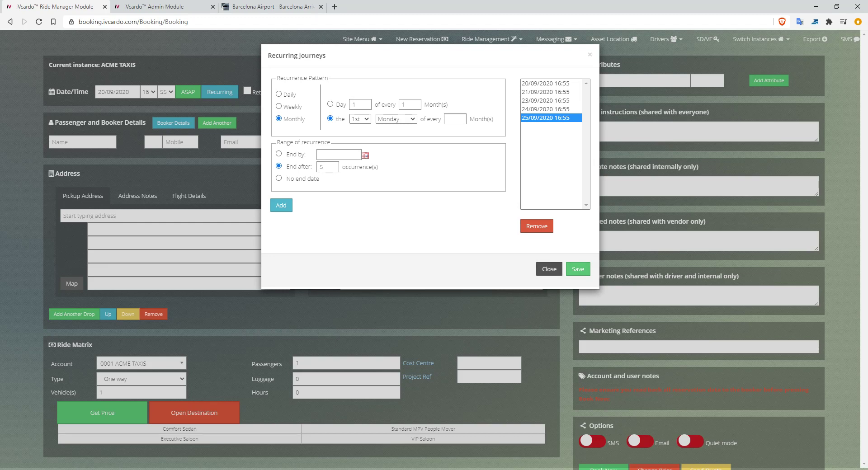
{"action": "left_click", "coordinate": [549, 269]}
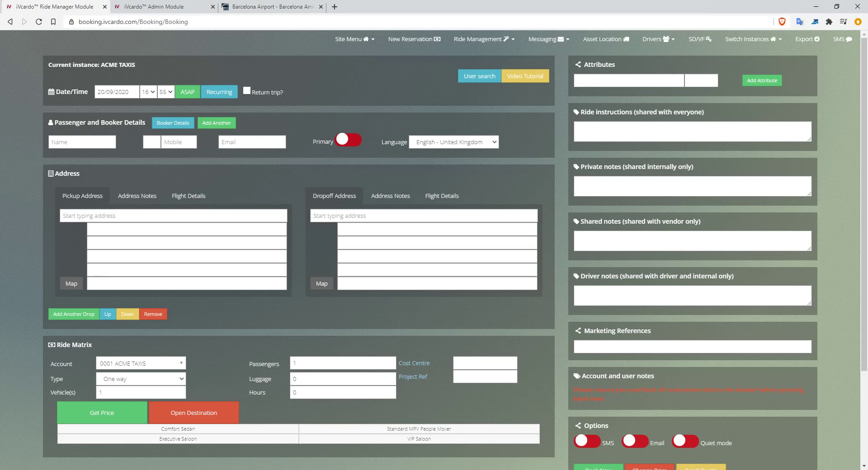
{"action": "left_click", "coordinate": [247, 90]}
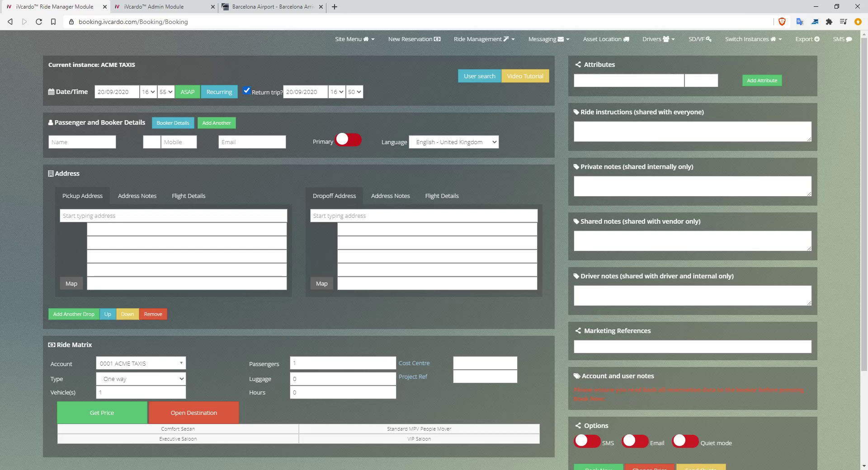
{"action": "scroll", "coordinate": [434, 248], "scroll_direction": "down", "scroll_amount": 1}
{"action": "scroll", "coordinate": [434, 249], "scroll_direction": "up", "scroll_amount": 1}
{"action": "left_click", "coordinate": [247, 90]}
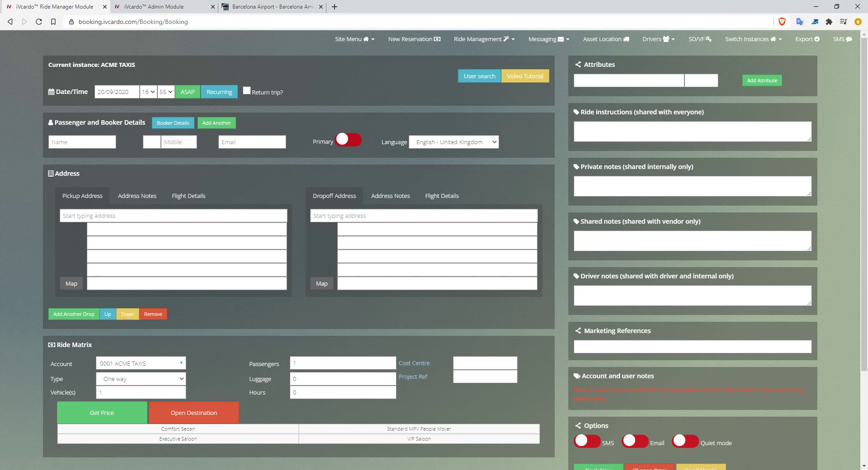
{"action": "left_click_drag", "start_coordinate": [62, 123], "coordinate": [129, 123]}
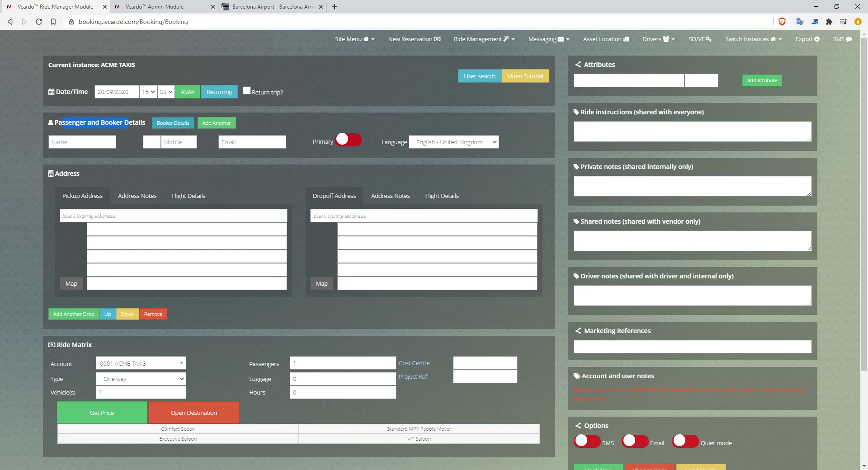
{"action": "left_click", "coordinate": [174, 123]}
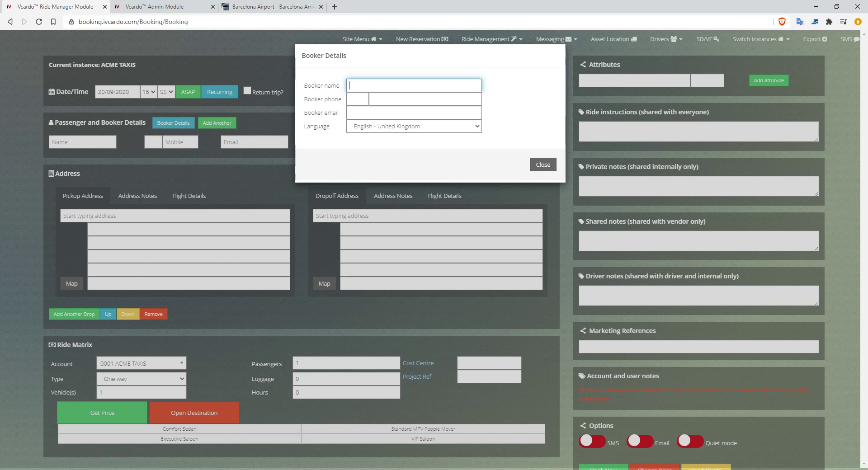
{"action": "left_click", "coordinate": [544, 165]}
{"action": "left_click", "coordinate": [82, 142]}
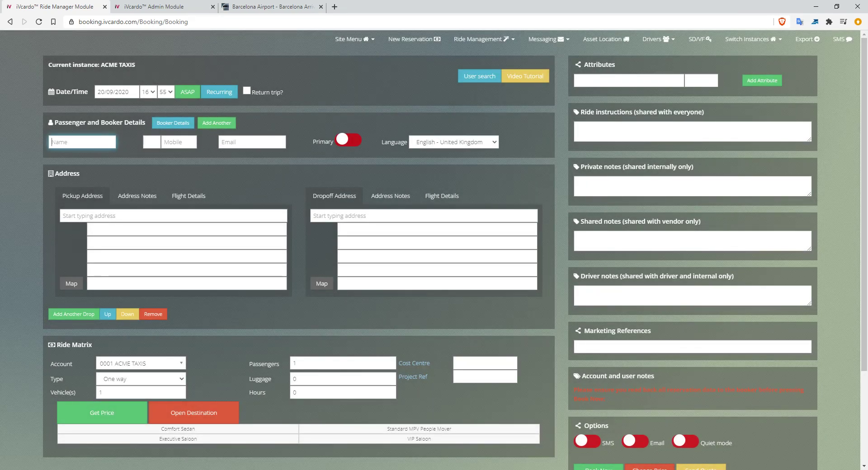
Enter the passenger's first name, the ESP(34) dialling code and their mobile number.
{"action": "type", "text": "SALLY"}
{"action": "key", "text": "Tab"}
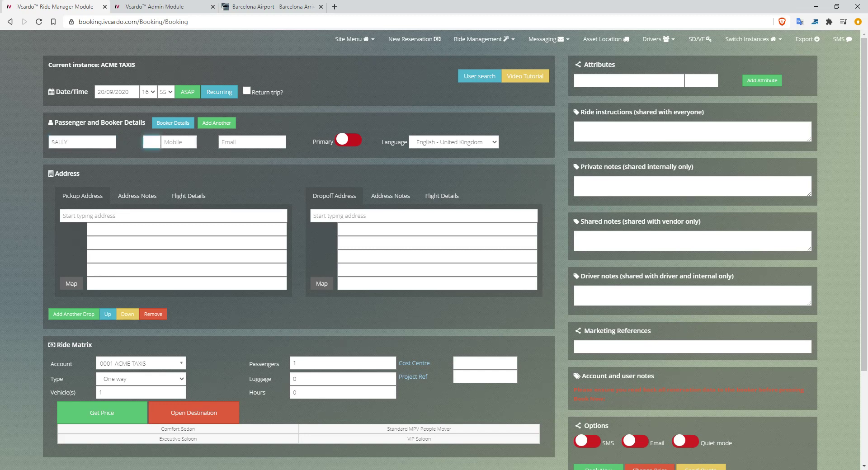
{"action": "type", "text": "34"}
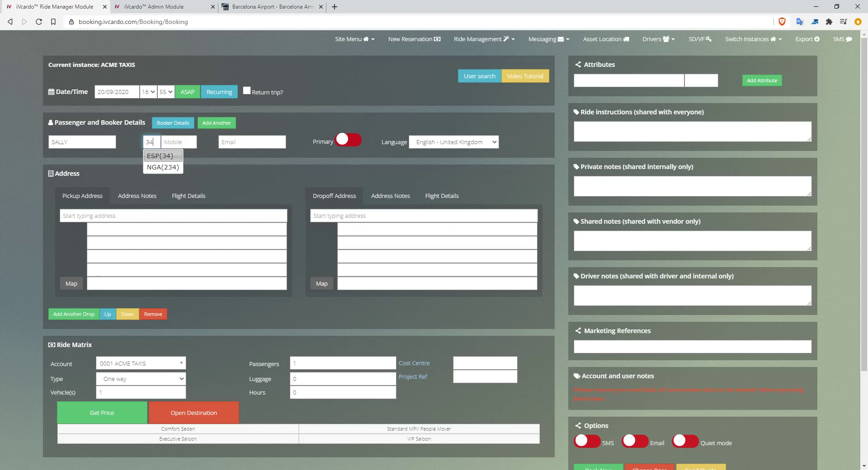
{"action": "key", "text": "Return"}
{"action": "key", "text": "Tab"}
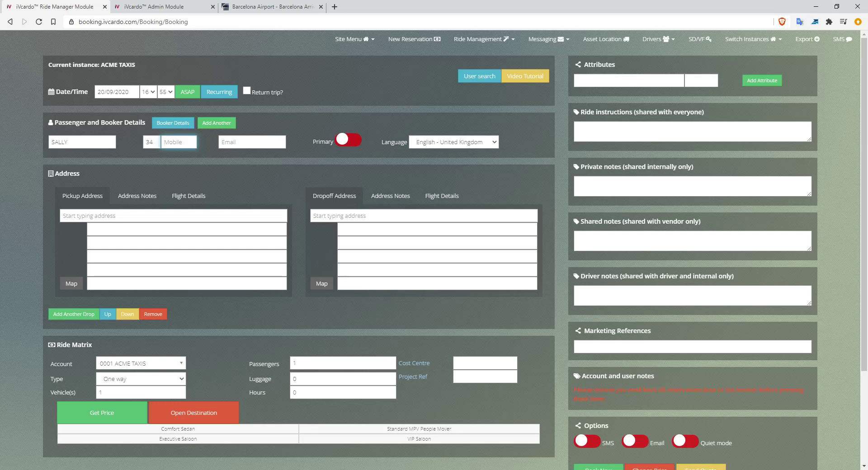
{"action": "type", "text": "1234566"}
{"action": "key", "text": "Tab"}
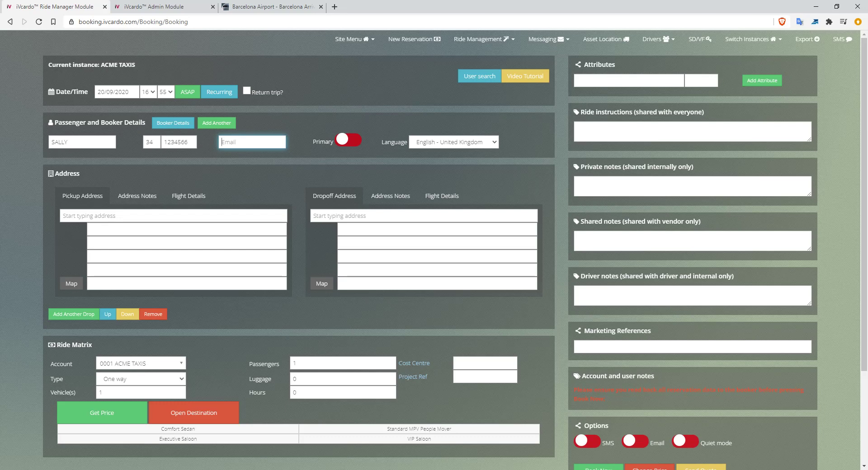
Mark the passenger as primary and keep English - United Kingdom as the language.
{"action": "left_click", "coordinate": [349, 140]}
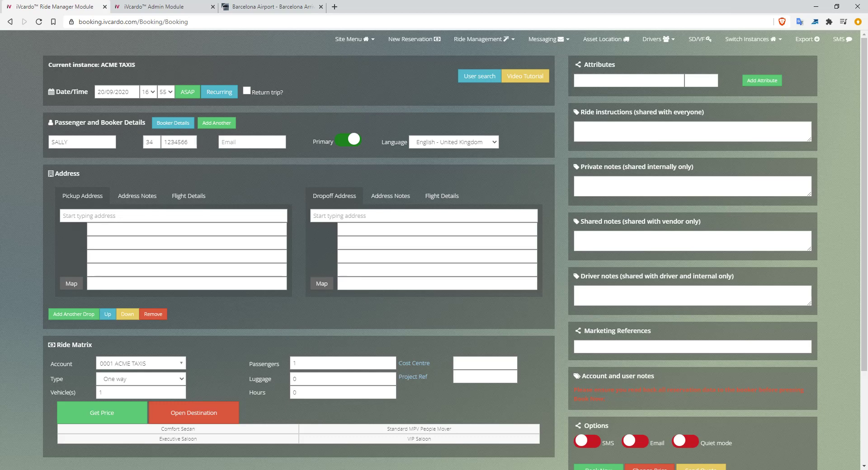
{"action": "left_click", "coordinate": [455, 142]}
{"action": "key", "text": "Escape"}
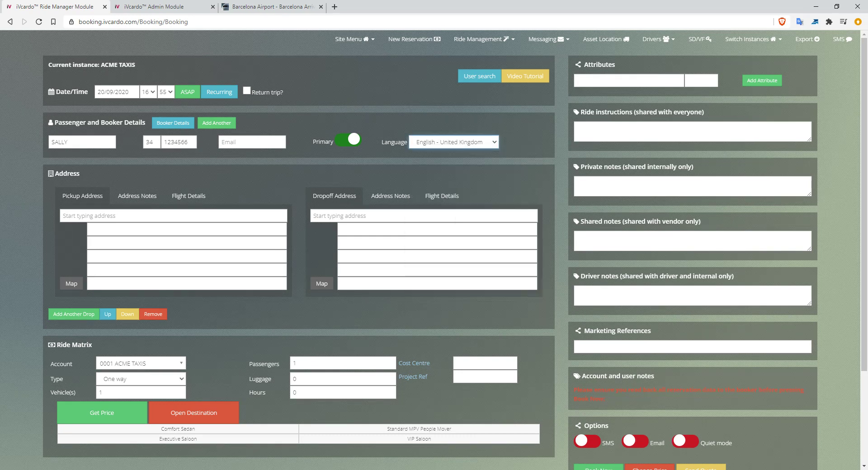
{"action": "left_click", "coordinate": [454, 142]}
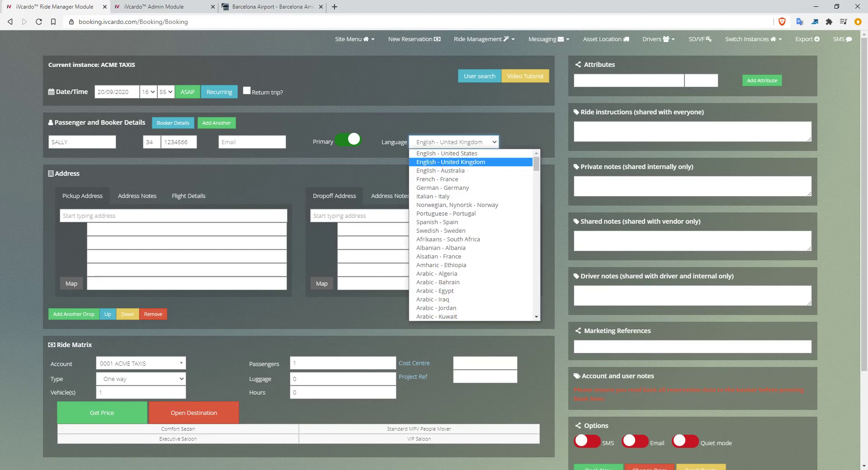
{"action": "left_click", "coordinate": [454, 142]}
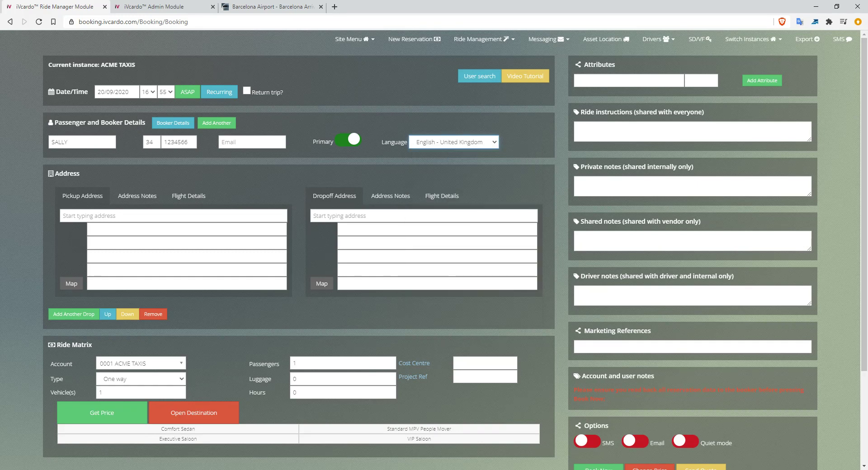
Add the lead passenger to the booking and enter a second passenger's name.
{"action": "left_click", "coordinate": [217, 123]}
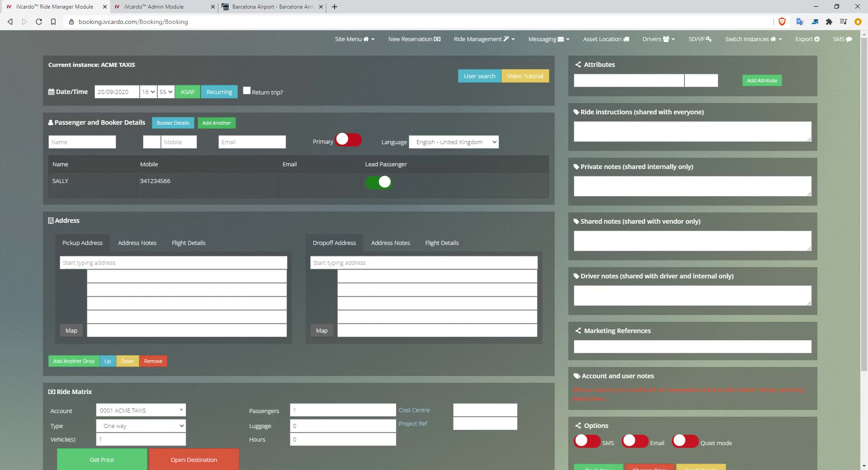
{"action": "left_click", "coordinate": [82, 142]}
{"action": "type", "text": "Johgn"}
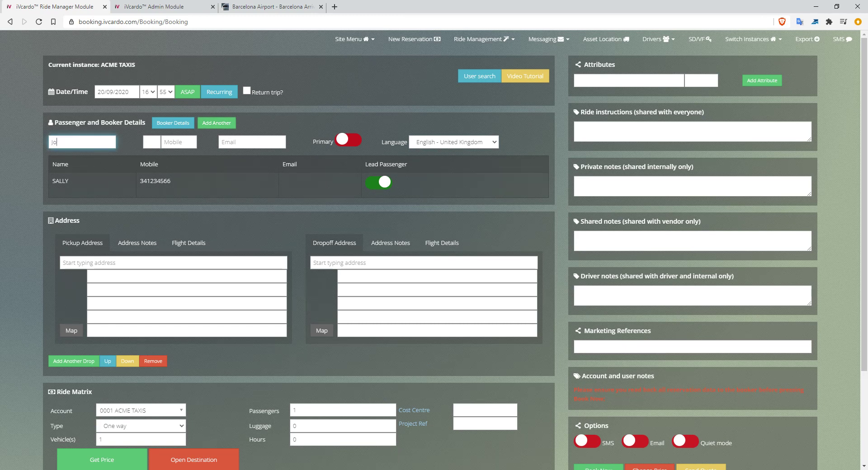
{"action": "key", "text": "BackSpace"}
{"action": "key", "text": "BackSpace"}
{"action": "type", "text": "n"}
{"action": "key", "text": "Tab"}
Give the second passenger code 34, a mobile number and French - France as language.
{"action": "type", "text": "34"}
{"action": "key", "text": "Tab"}
{"action": "type", "text": "456789"}
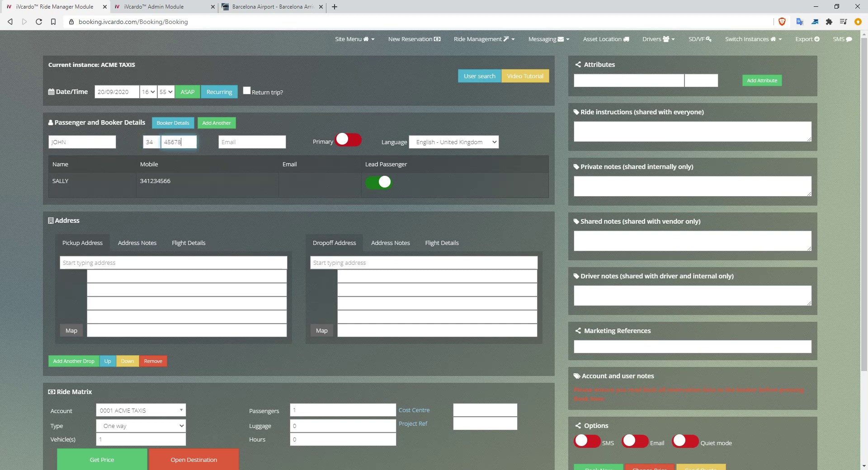
{"action": "key", "text": "Tab"}
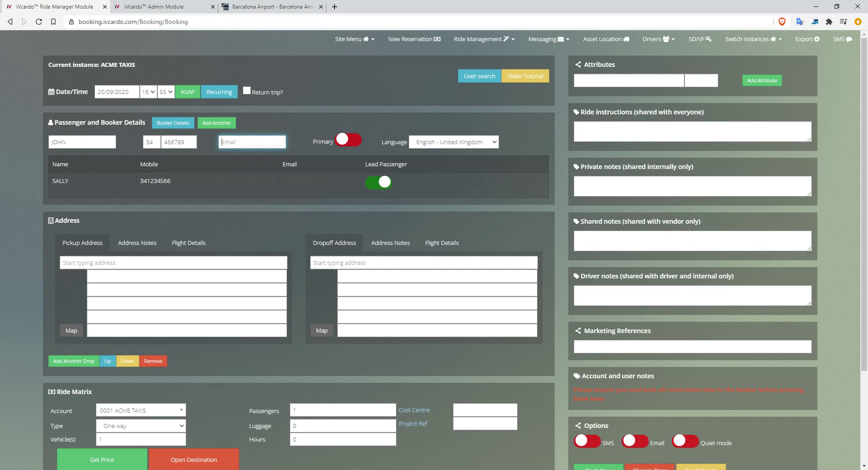
{"action": "left_click", "coordinate": [454, 142]}
{"action": "left_click", "coordinate": [438, 179]}
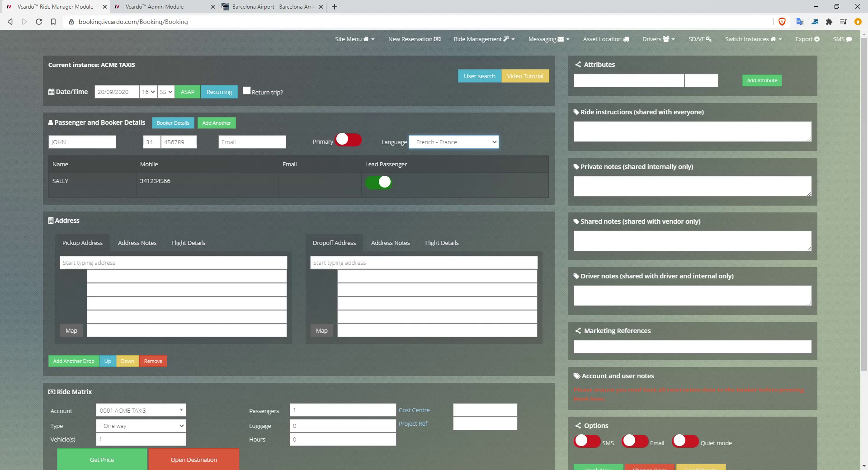
{"action": "scroll", "coordinate": [434, 249], "scroll_direction": "down", "scroll_amount": 2}
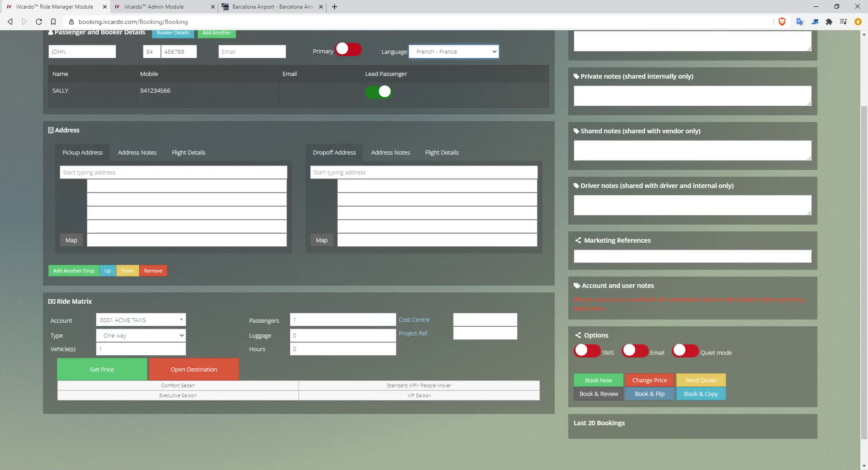
{"action": "left_click", "coordinate": [174, 173]}
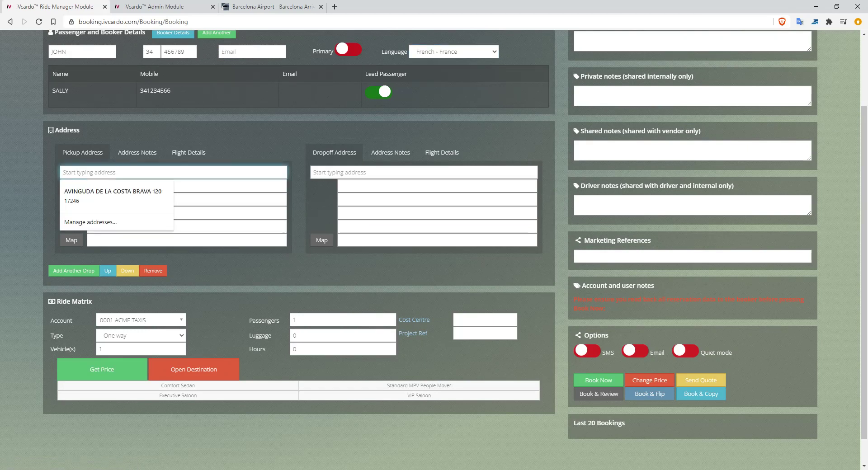
{"action": "key", "text": "Tab"}
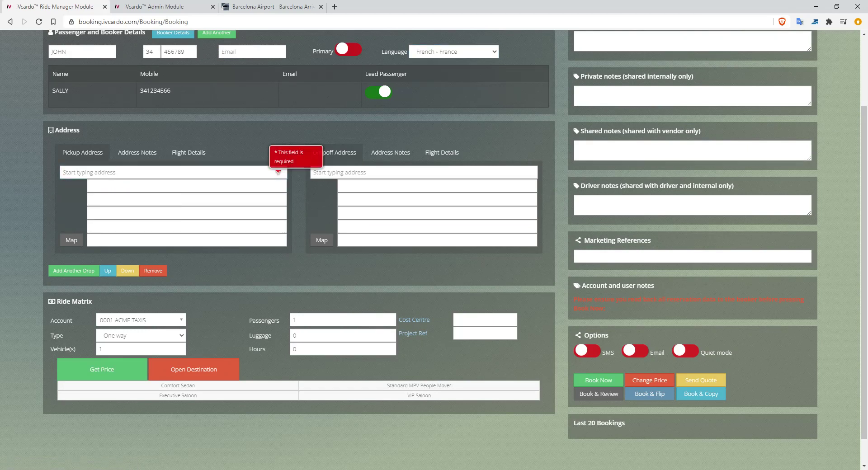
{"action": "left_click", "coordinate": [174, 172]}
{"action": "type", "text": "ha0 "}
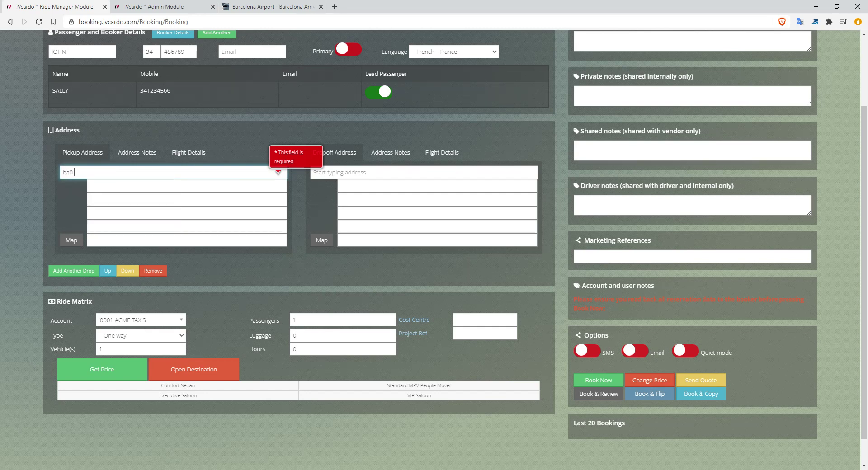
{"action": "type", "text": "3td"}
{"action": "key", "text": "ctrl+a"}
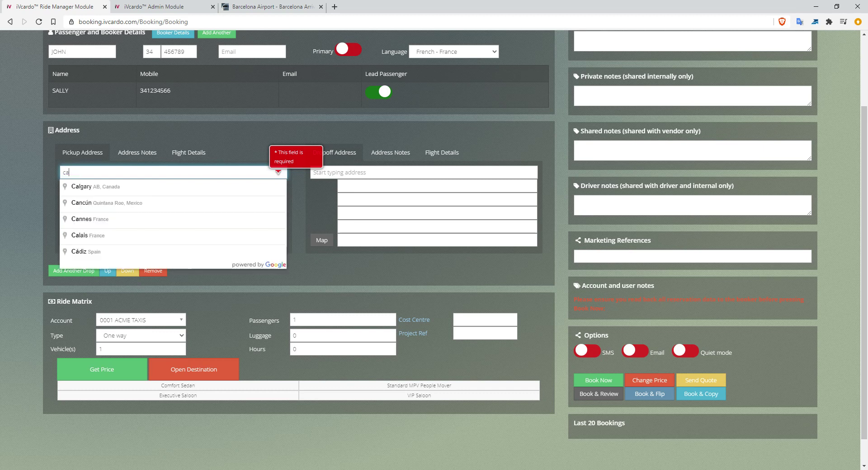
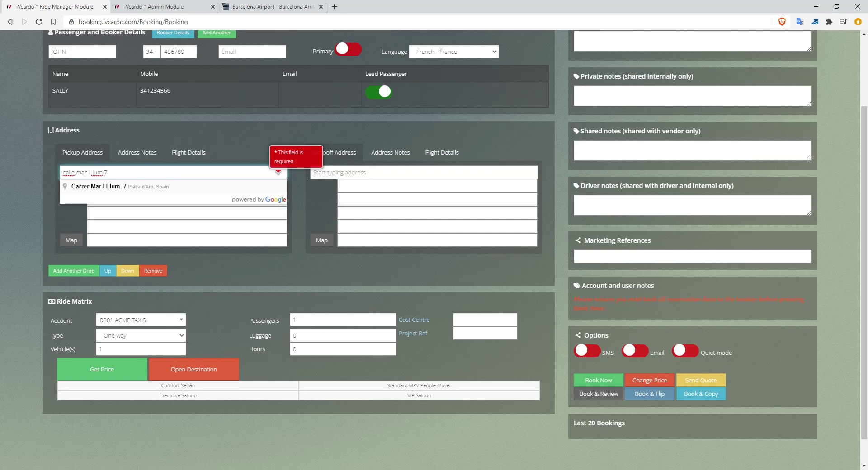
{"action": "key", "text": "Tab"}
{"action": "key", "text": "shift+Tab"}
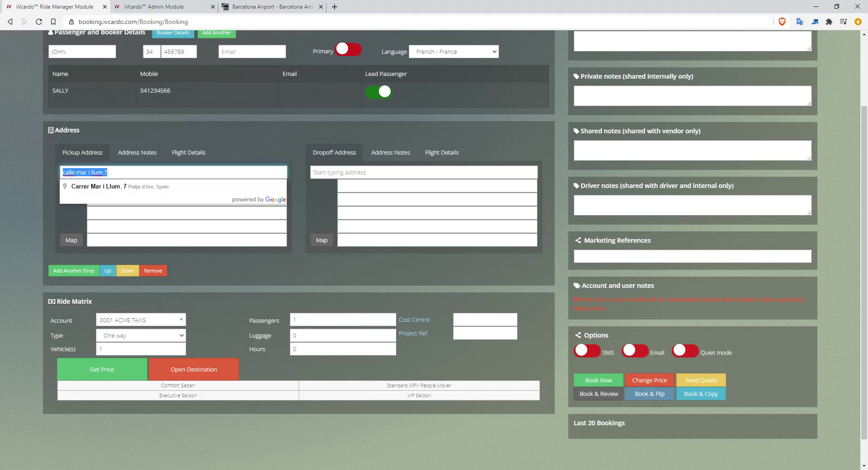
{"action": "key", "text": "BackSpace"}
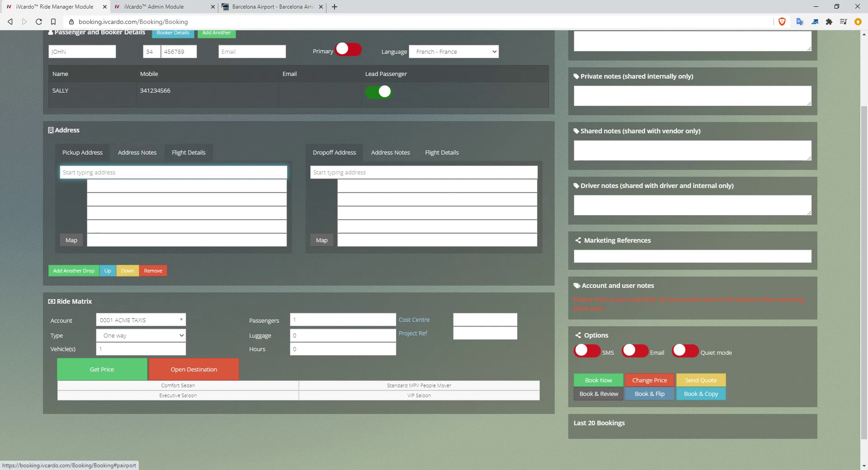
{"action": "left_click", "coordinate": [189, 153]}
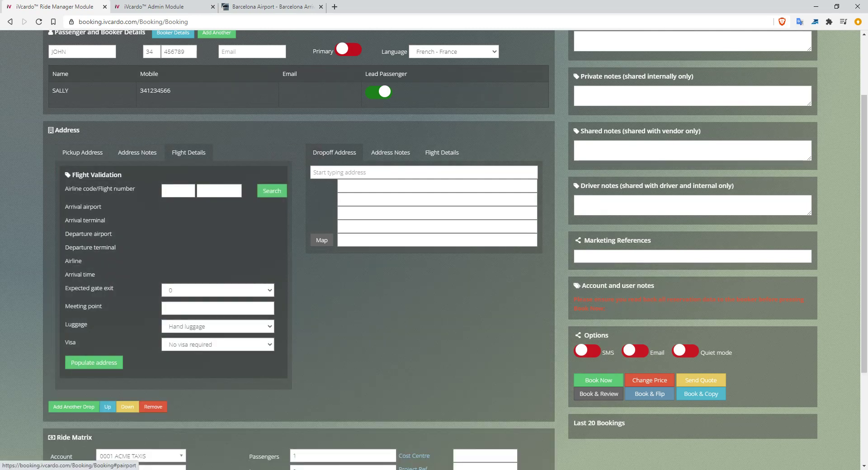
Validate flight FR 8842 and check the auto-filled pickup address before returning to flight details.
{"action": "left_click", "coordinate": [178, 191]}
{"action": "type", "text": "FR"}
{"action": "key", "text": "Tab"}
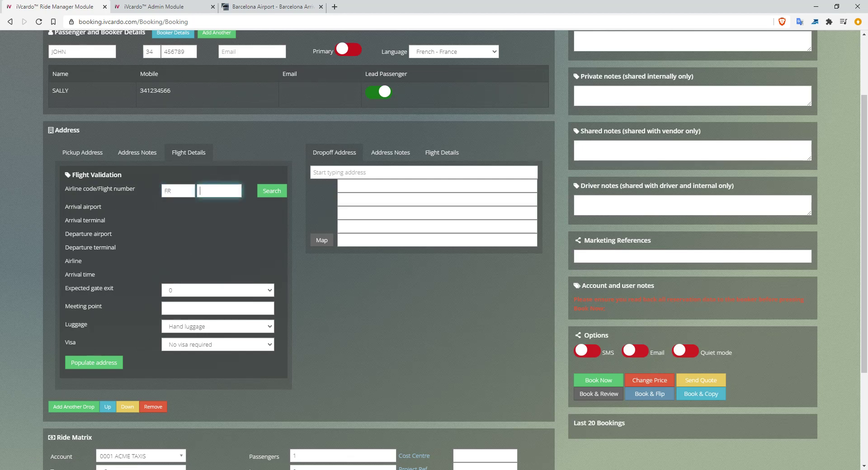
{"action": "type", "text": "8842"}
{"action": "left_click", "coordinate": [272, 191]}
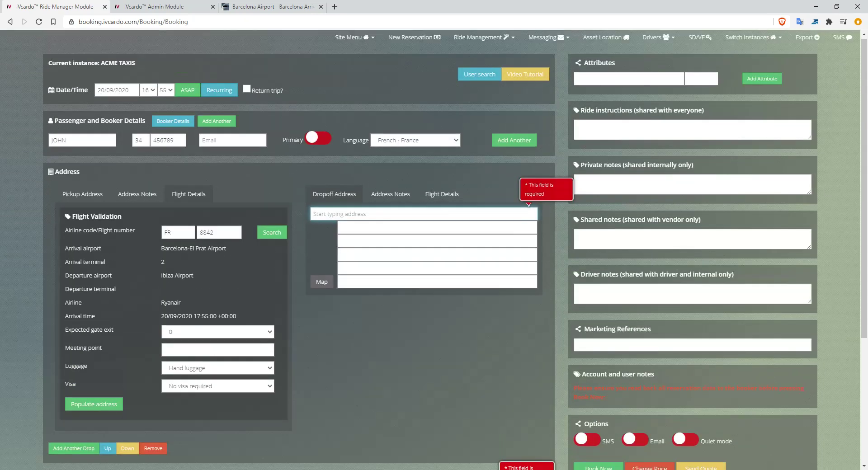
{"action": "scroll", "coordinate": [434, 254], "scroll_direction": "down", "scroll_amount": 3}
{"action": "scroll", "coordinate": [434, 253], "scroll_direction": "up", "scroll_amount": 2}
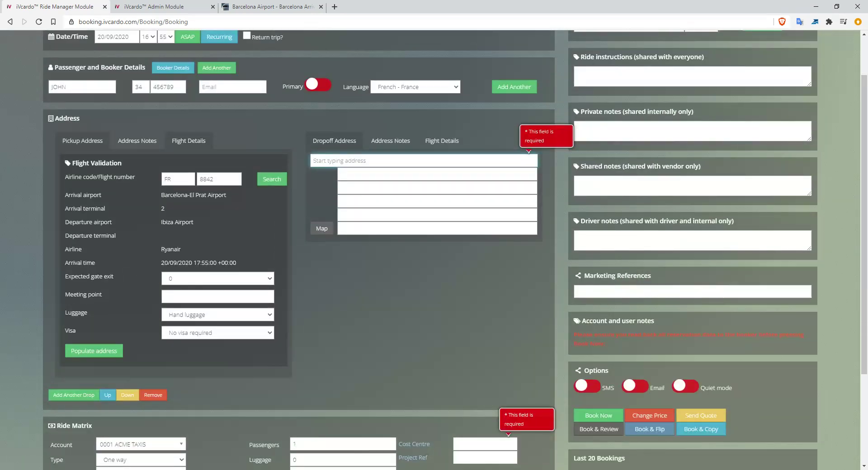
{"action": "left_click", "coordinate": [82, 140]}
{"action": "left_click", "coordinate": [188, 140]}
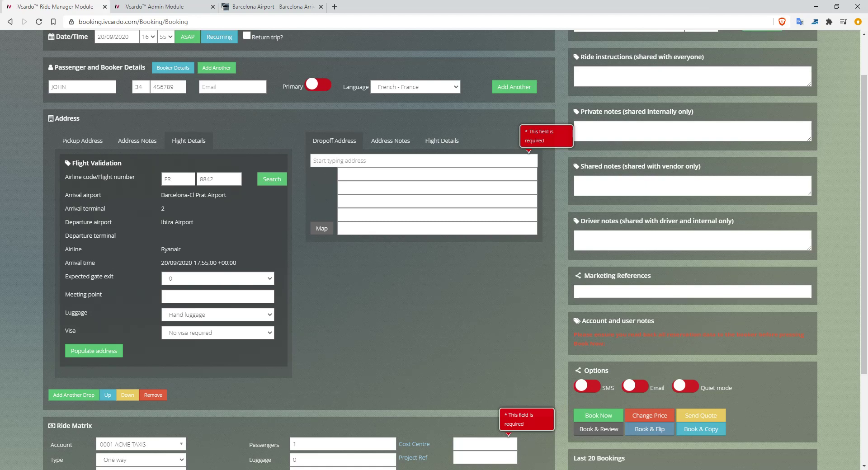
Set expected gate exit to 60 and the meeting point to 'Information desk'.
{"action": "left_click", "coordinate": [218, 279]}
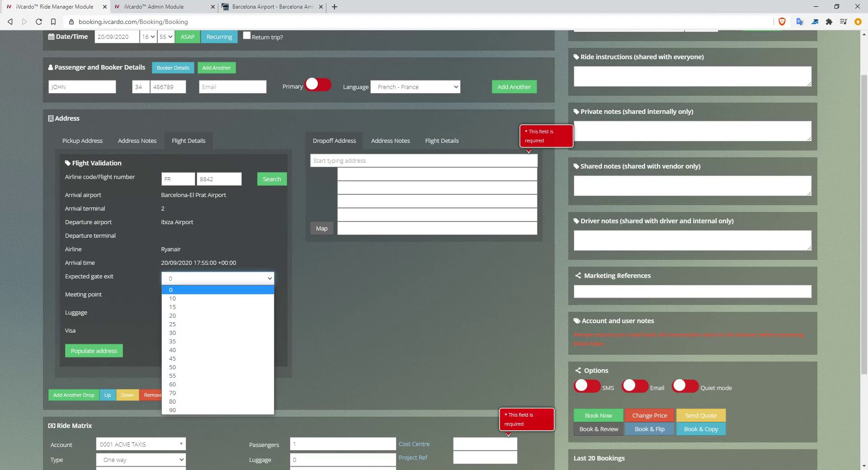
{"action": "left_click", "coordinate": [218, 316]}
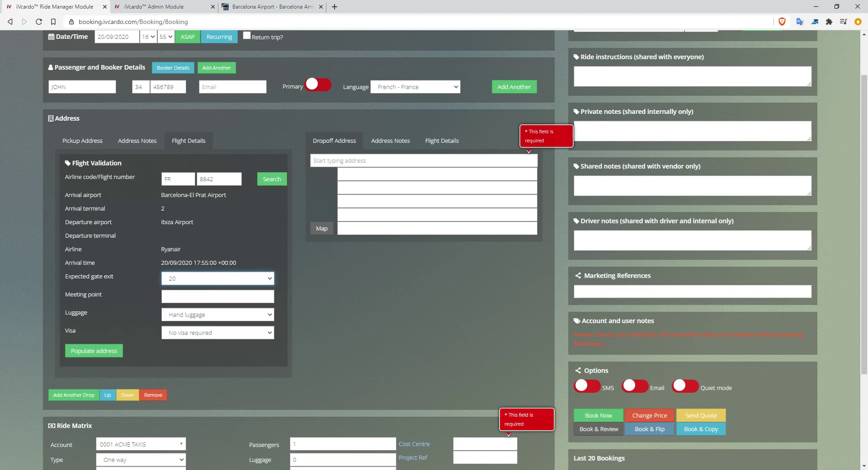
{"action": "left_click", "coordinate": [218, 278]}
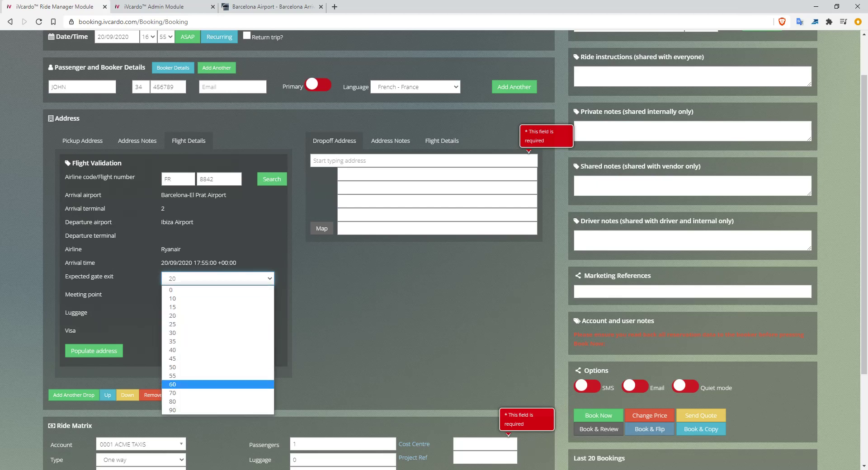
{"action": "left_click", "coordinate": [218, 384]}
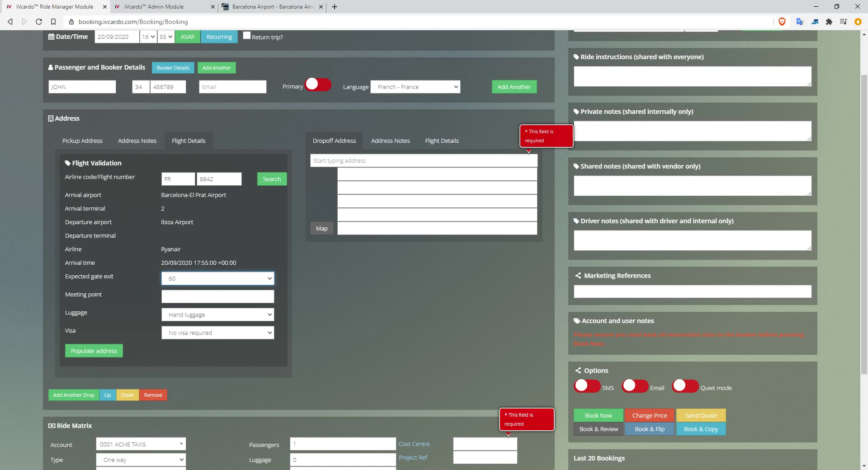
{"action": "left_click", "coordinate": [165, 297]}
{"action": "type", "text": "Info"}
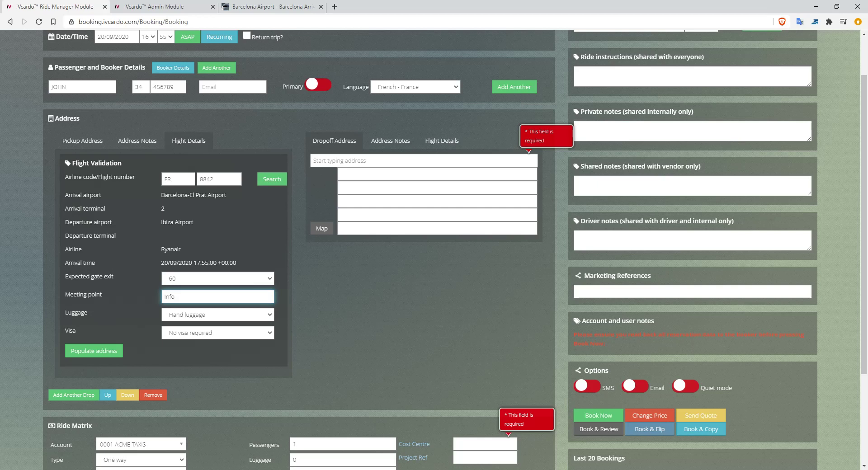
{"action": "type", "text": "rmation desk"}
Keep Hand luggage and No visa required in the remaining flight options.
{"action": "left_click", "coordinate": [218, 315]}
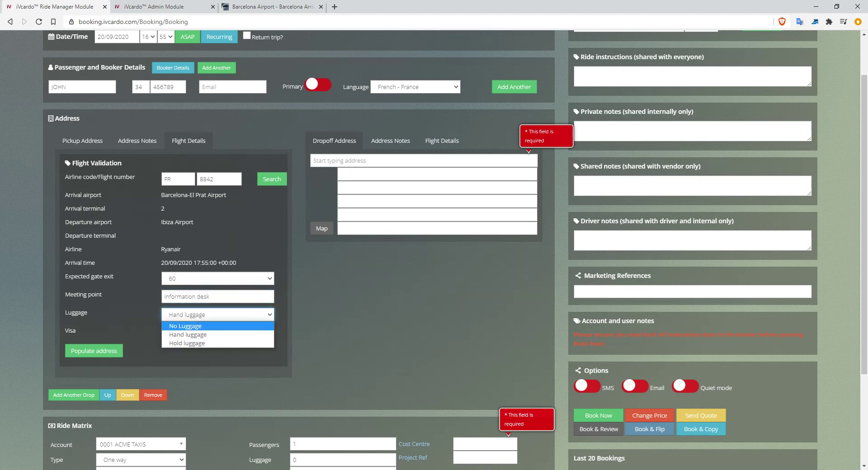
{"action": "left_click", "coordinate": [217, 315]}
{"action": "double_click", "coordinate": [76, 313]}
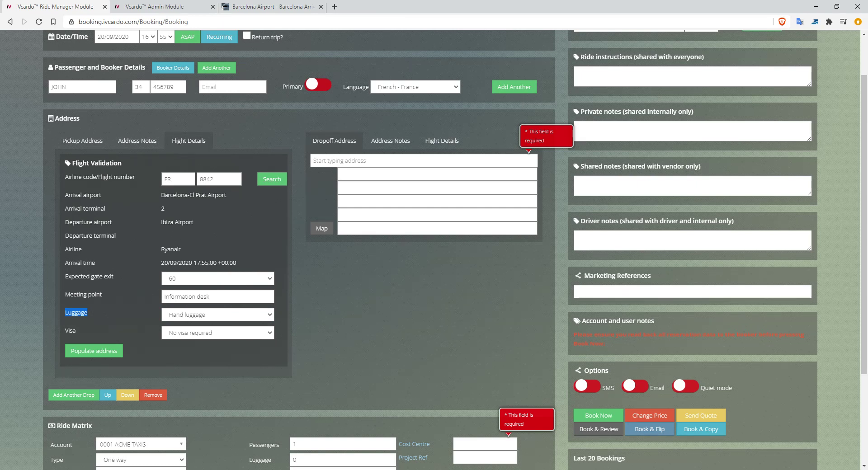
{"action": "scroll", "coordinate": [435, 249], "scroll_direction": "down", "scroll_amount": 2}
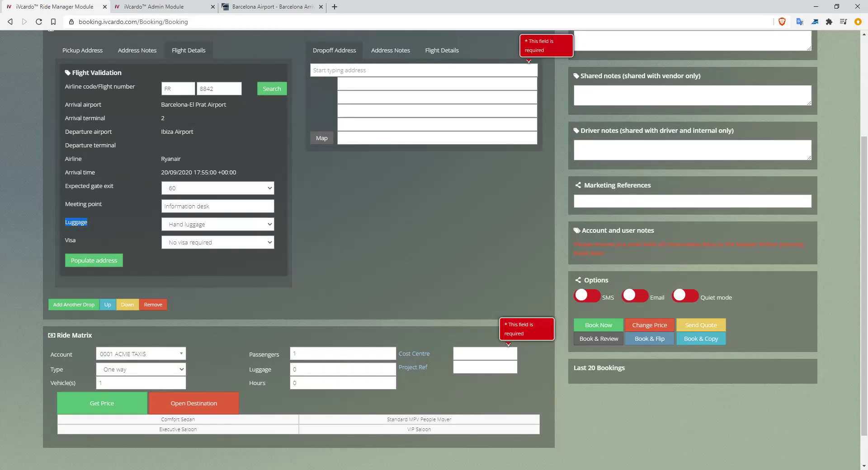
{"action": "double_click", "coordinate": [70, 241]}
{"action": "left_click", "coordinate": [218, 242]}
{"action": "left_click", "coordinate": [217, 243]}
{"action": "left_click", "coordinate": [198, 264]}
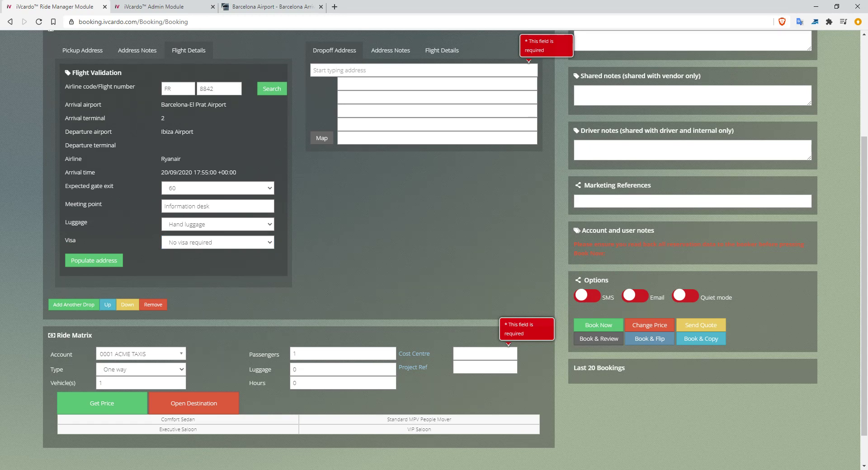
{"action": "scroll", "coordinate": [434, 248], "scroll_direction": "up", "scroll_amount": 3}
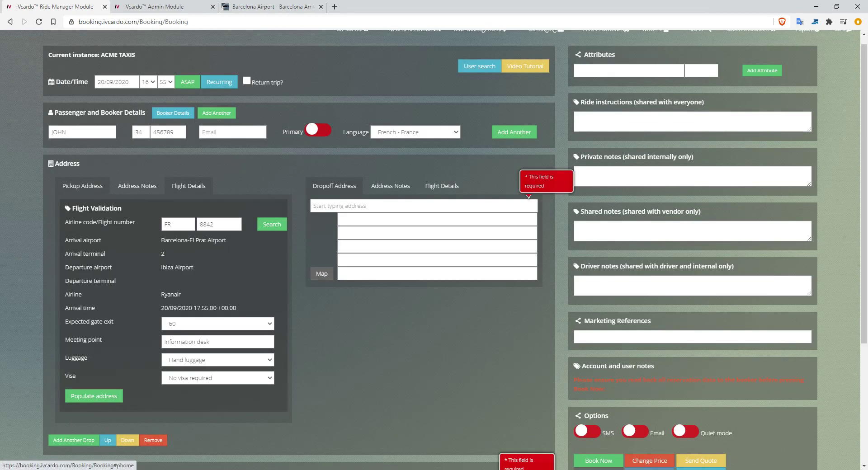
{"action": "left_click", "coordinate": [82, 186]}
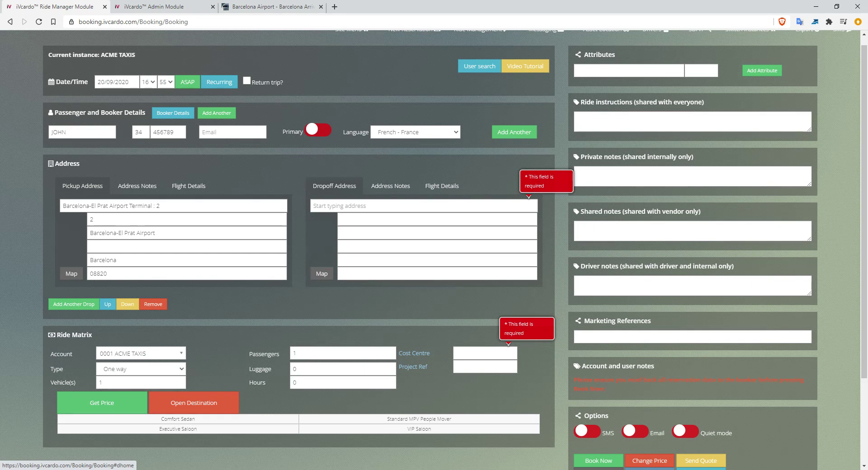
{"action": "left_click", "coordinate": [337, 205]}
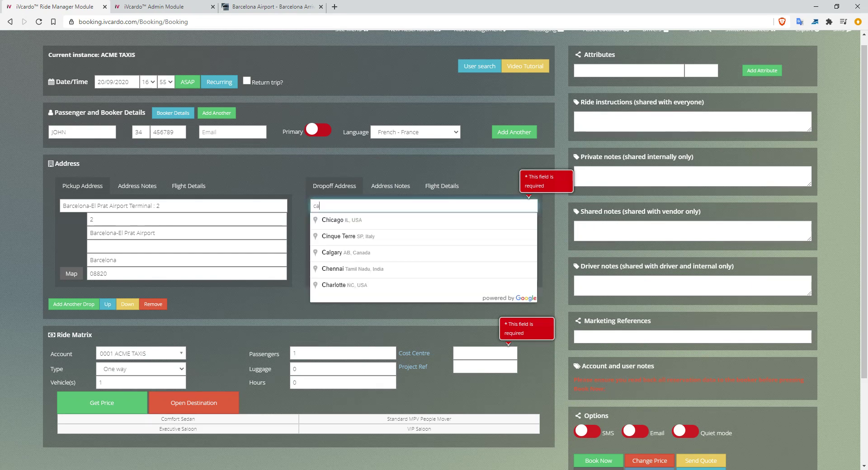
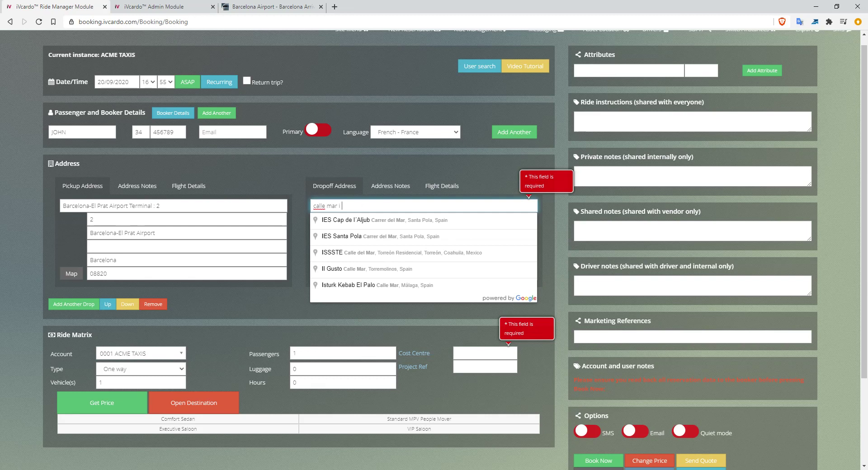
{"action": "left_click", "coordinate": [371, 221]}
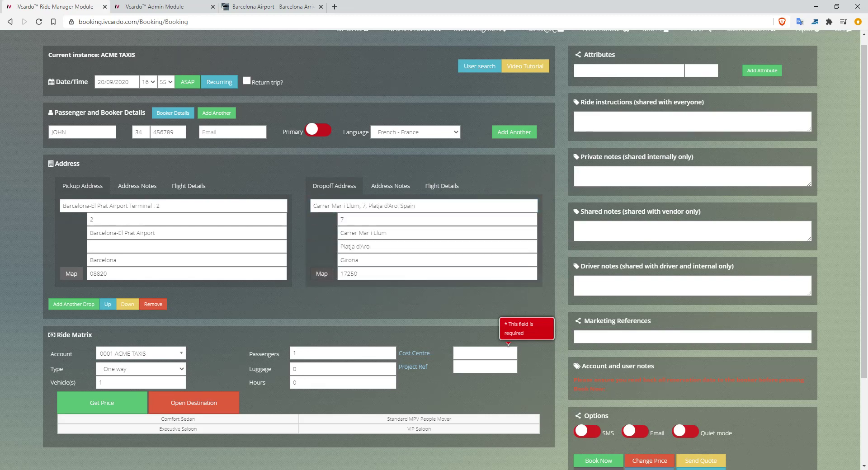
{"action": "left_click", "coordinate": [321, 274]}
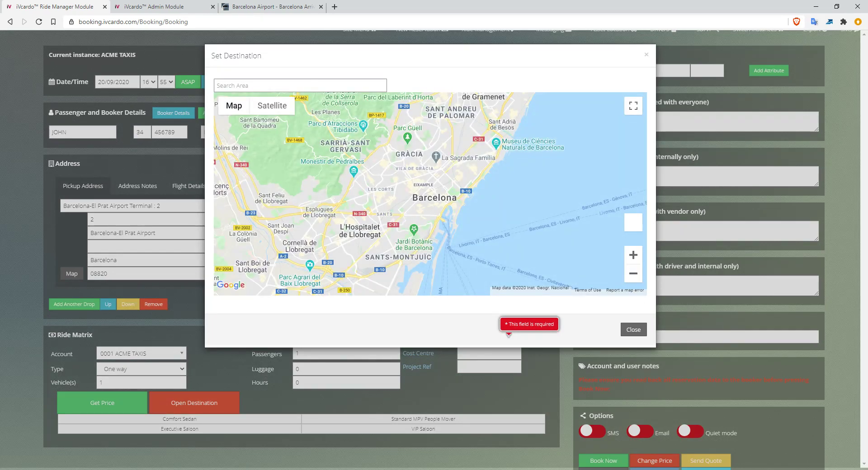
Zoom and preview points near Sant Cugat and Canyelles, then close the map without choosing one.
{"action": "left_click", "coordinate": [634, 255]}
{"action": "left_click_drag", "start_coordinate": [421, 145], "coordinate": [470, 266]}
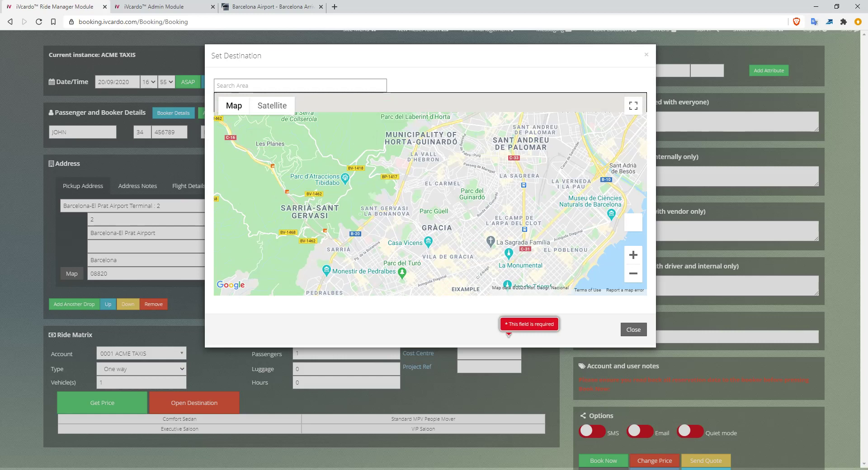
{"action": "left_click", "coordinate": [634, 255]}
{"action": "left_click_drag", "start_coordinate": [316, 109], "coordinate": [503, 268]}
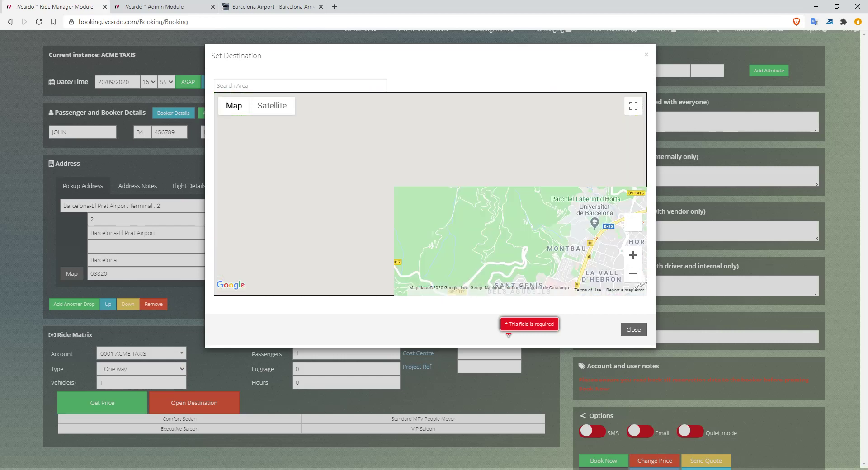
{"action": "left_click", "coordinate": [465, 230]}
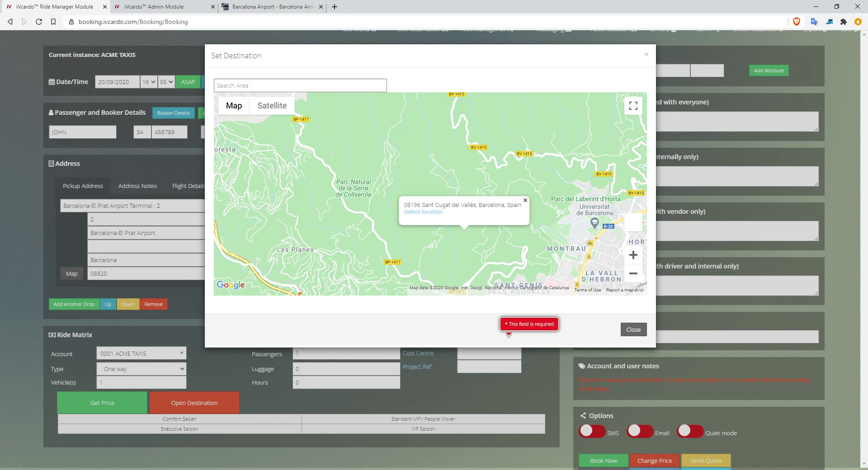
{"action": "left_click", "coordinate": [526, 200]}
{"action": "left_click_drag", "start_coordinate": [525, 200], "coordinate": [332, 243]}
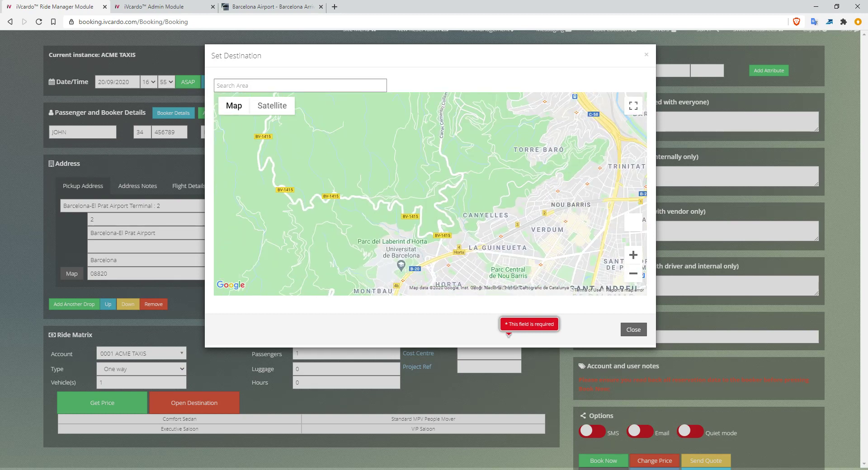
{"action": "left_click", "coordinate": [498, 187]}
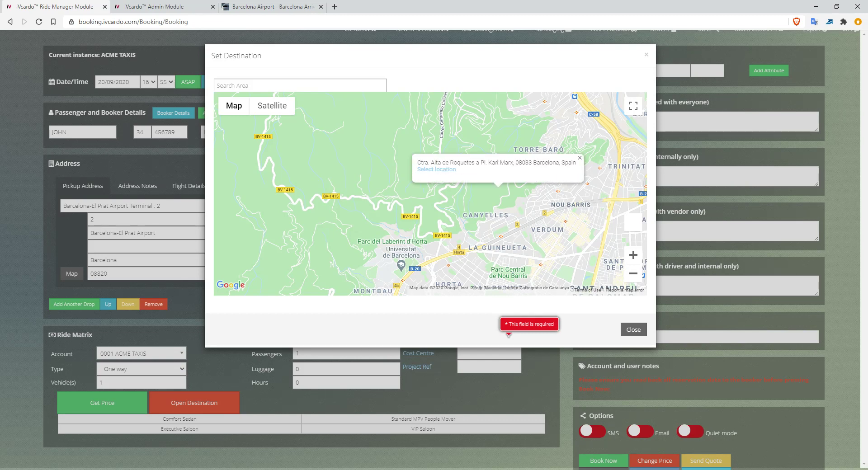
{"action": "left_click", "coordinate": [634, 330]}
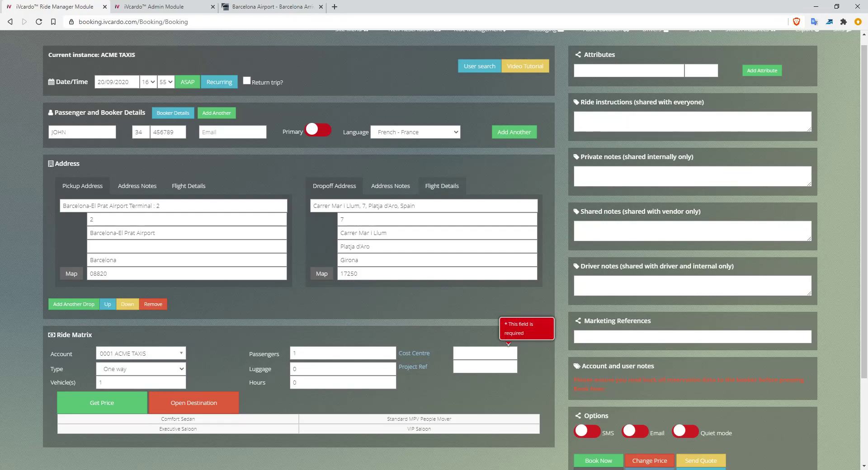
Write 'Road closed drop at blockade' in Dropoff Address Notes, then return to the dropoff address.
{"action": "left_click", "coordinate": [390, 186]}
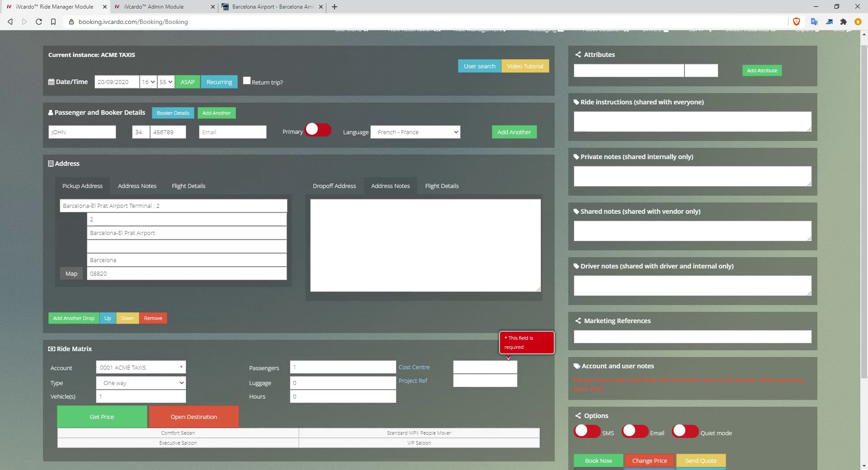
{"action": "left_click", "coordinate": [314, 205]}
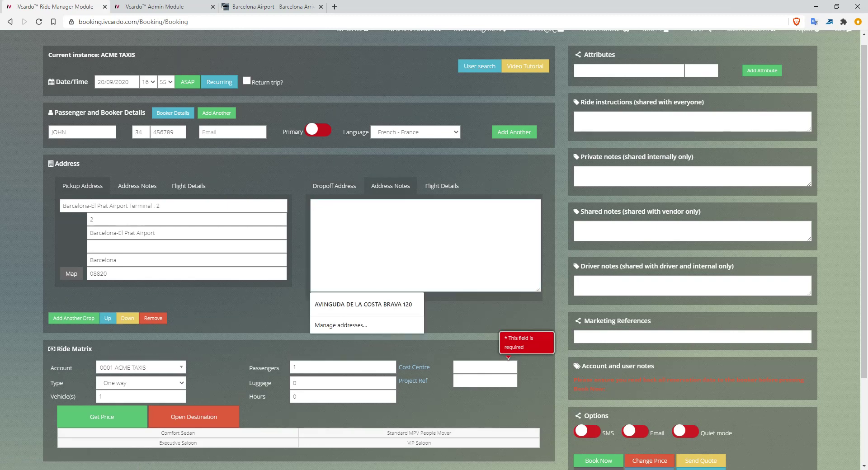
{"action": "type", "text": "Road closed drop at b"}
{"action": "type", "text": "lockade"}
{"action": "key", "text": "ctrl+a"}
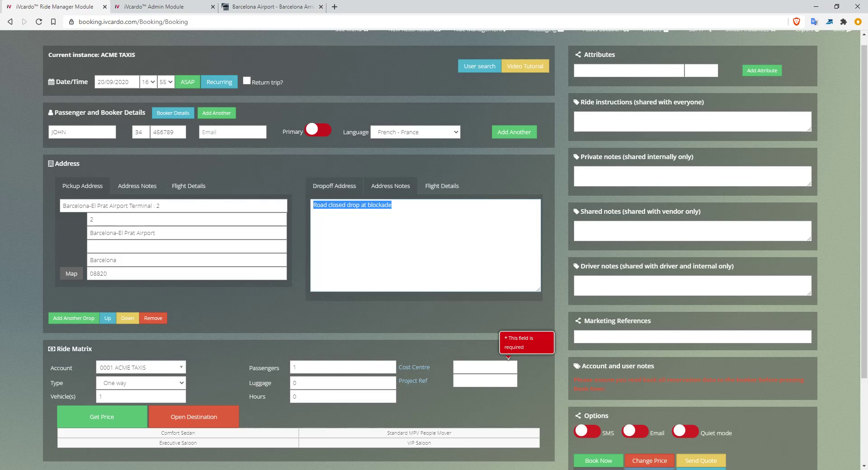
{"action": "left_click", "coordinate": [392, 217]}
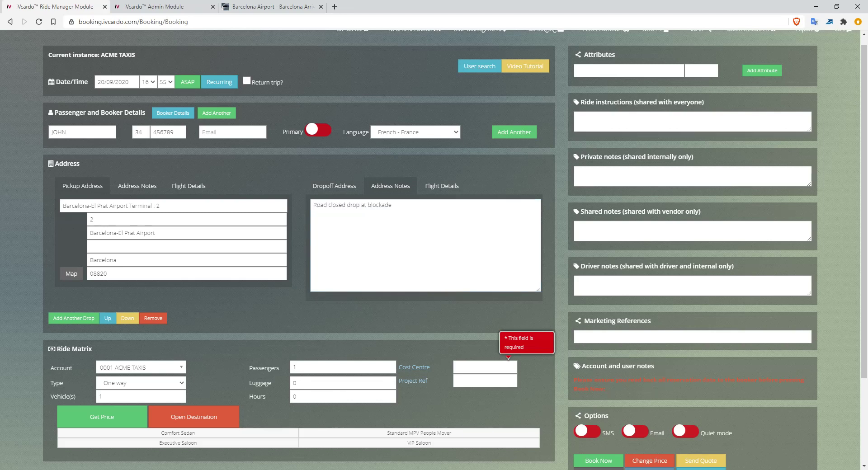
{"action": "left_click", "coordinate": [334, 186]}
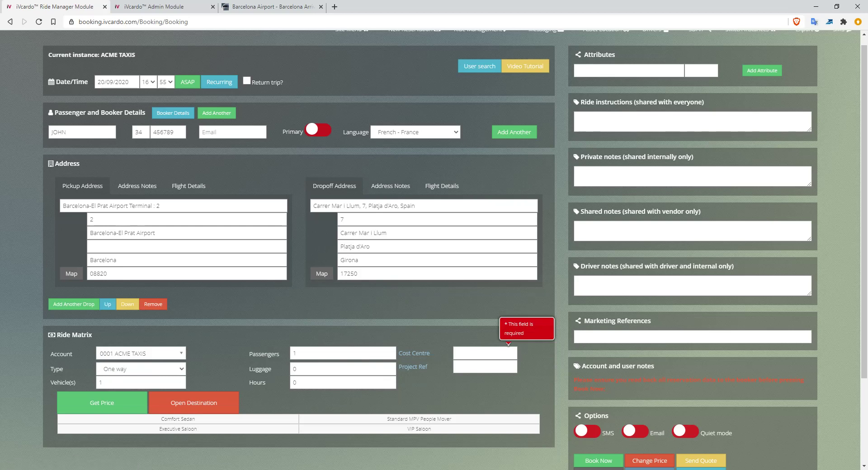
{"action": "scroll", "coordinate": [335, 254], "scroll_direction": "down", "scroll_amount": 2}
{"action": "scroll", "coordinate": [335, 253], "scroll_direction": "down", "scroll_amount": 1}
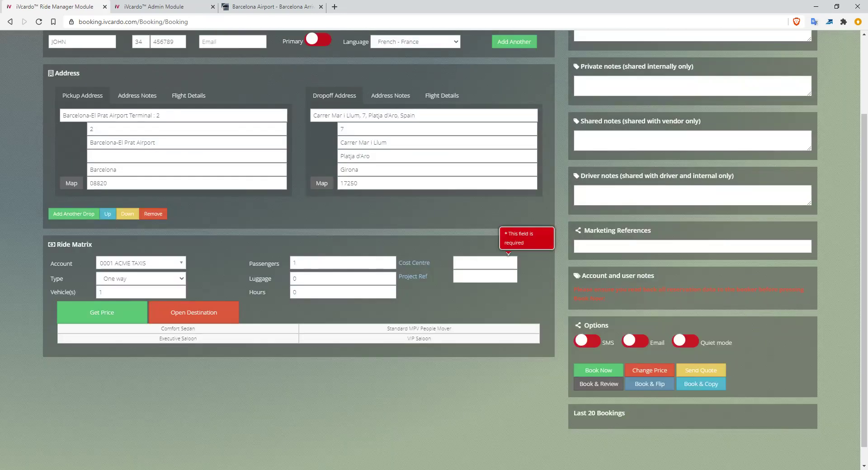
{"action": "scroll", "coordinate": [298, 253], "scroll_direction": "up", "scroll_amount": 1}
{"action": "left_click", "coordinate": [74, 259]}
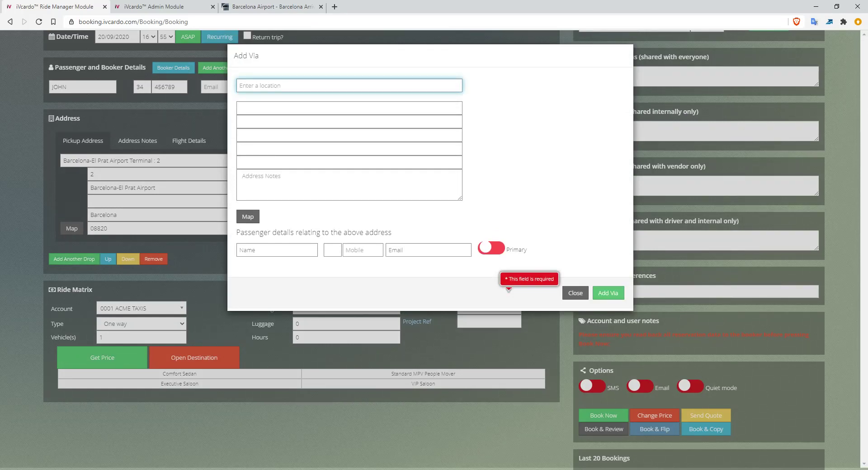
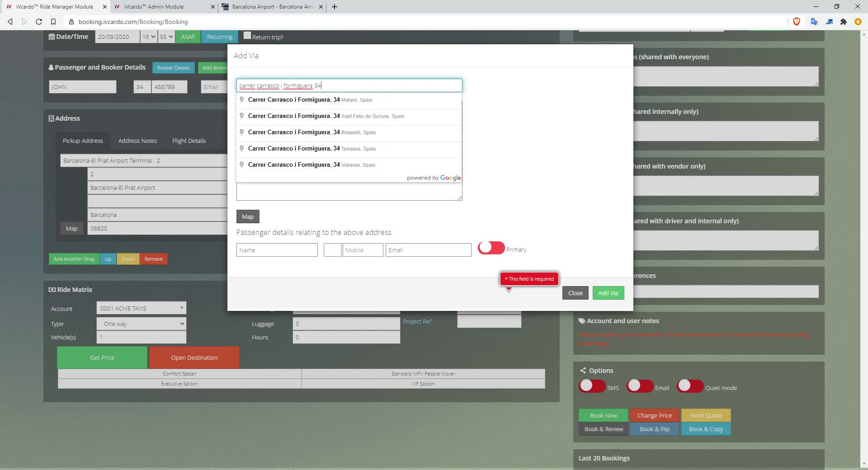
{"action": "left_click", "coordinate": [326, 116]}
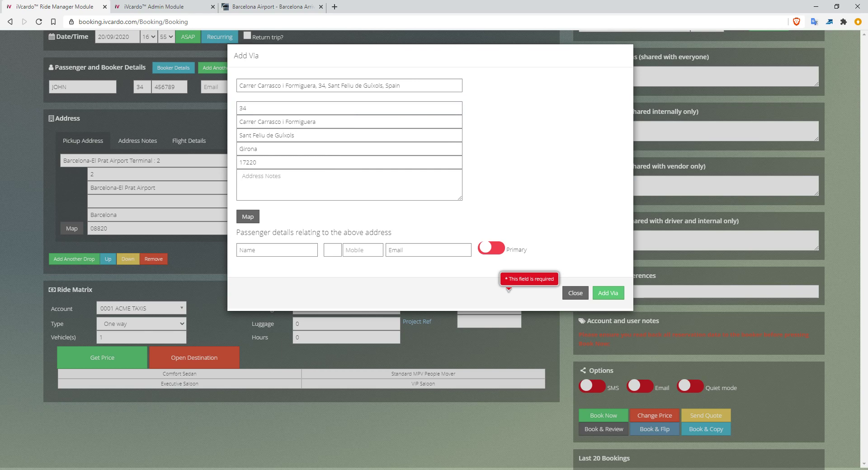
{"action": "left_click", "coordinate": [272, 179]}
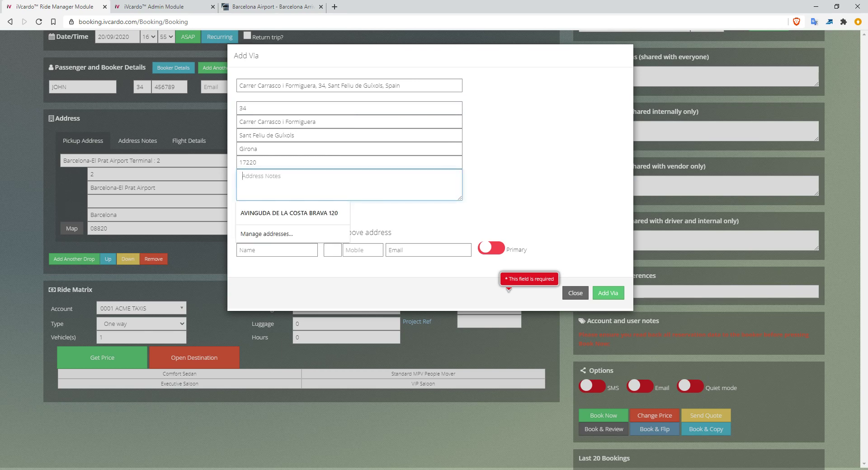
{"action": "left_click", "coordinate": [403, 217]}
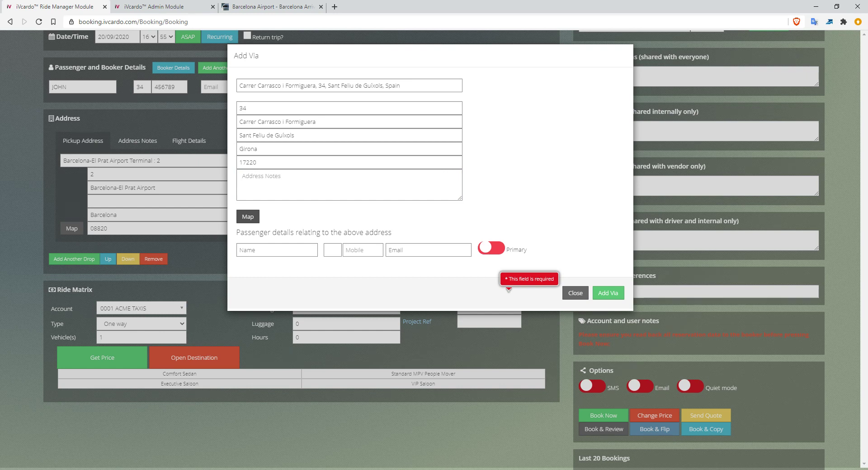
{"action": "left_click", "coordinate": [277, 250]}
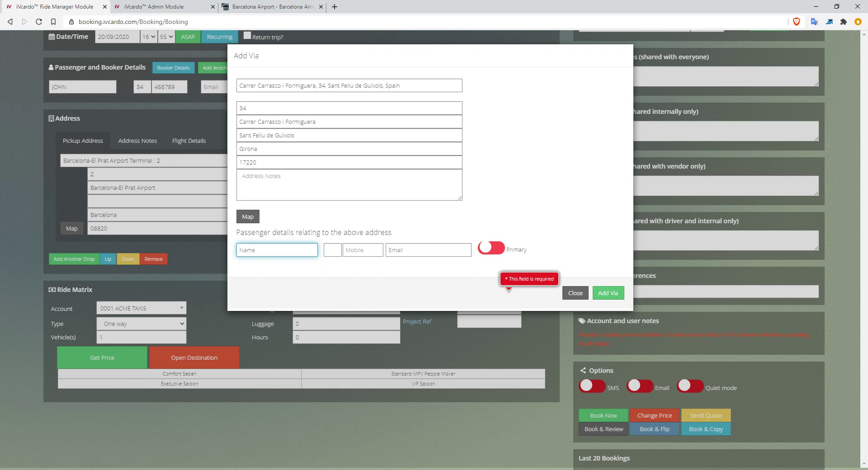
{"action": "left_click", "coordinate": [608, 293]}
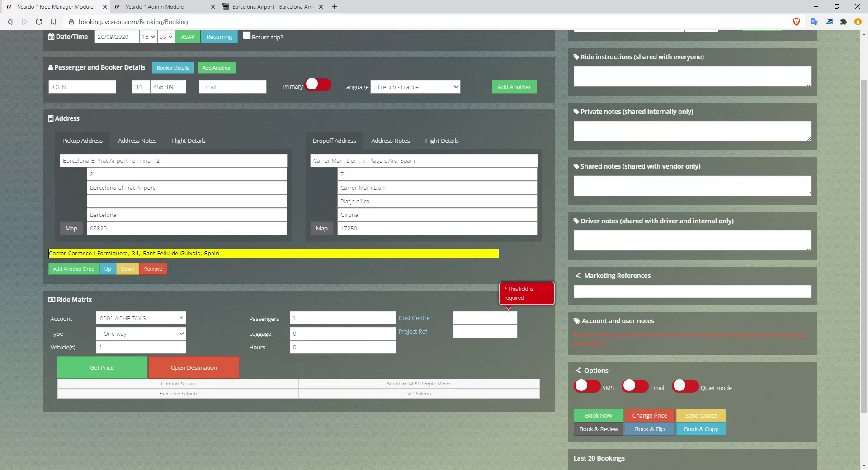
{"action": "scroll", "coordinate": [434, 244], "scroll_direction": "up", "scroll_amount": 2}
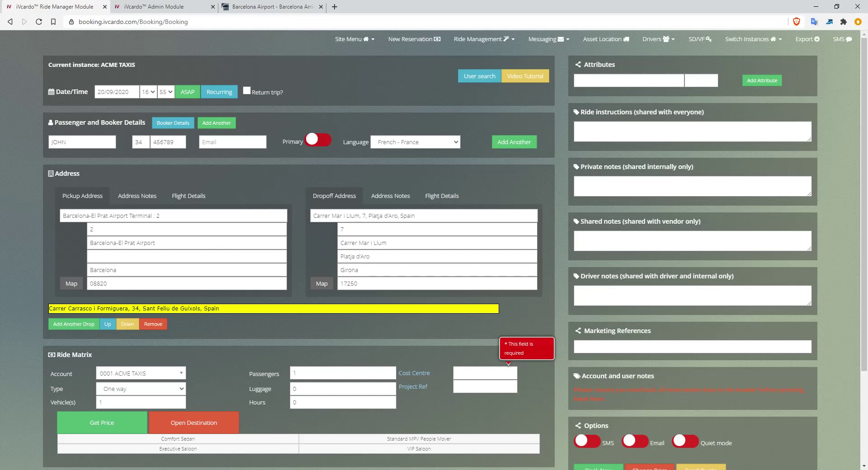
Add the Baby seat attribute (6.00) to the booking.
{"action": "left_click", "coordinate": [629, 80]}
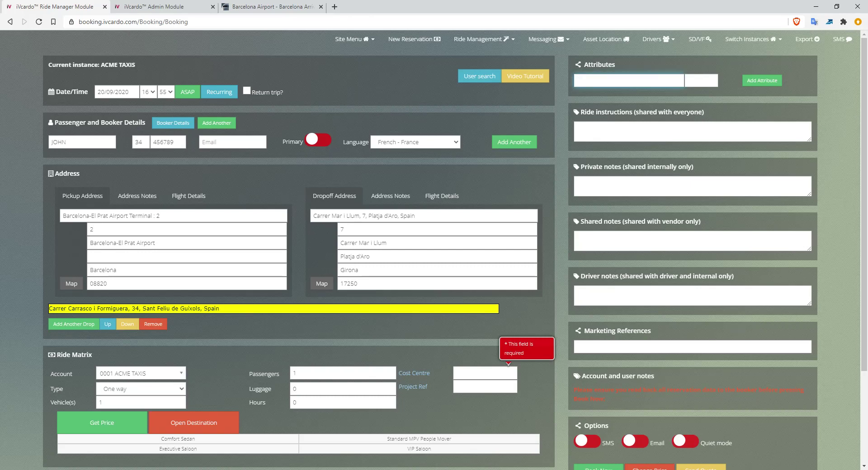
{"action": "type", "text": "baby"}
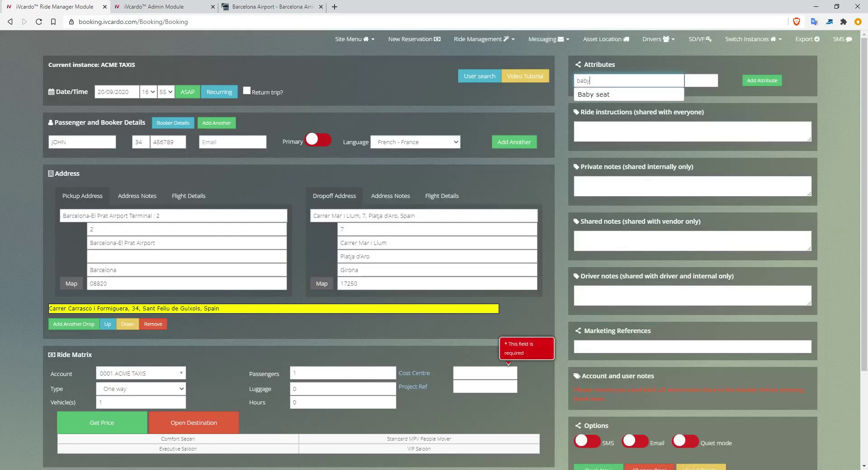
{"action": "key", "text": "Down"}
{"action": "key", "text": "Return"}
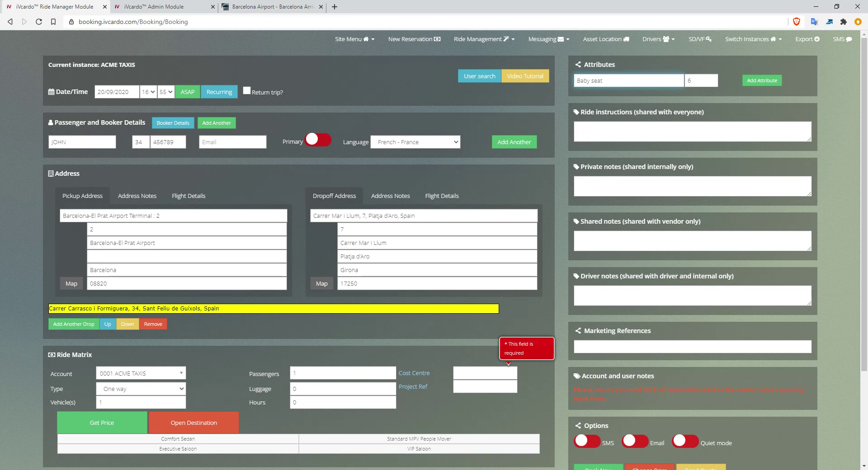
{"action": "left_click", "coordinate": [762, 80]}
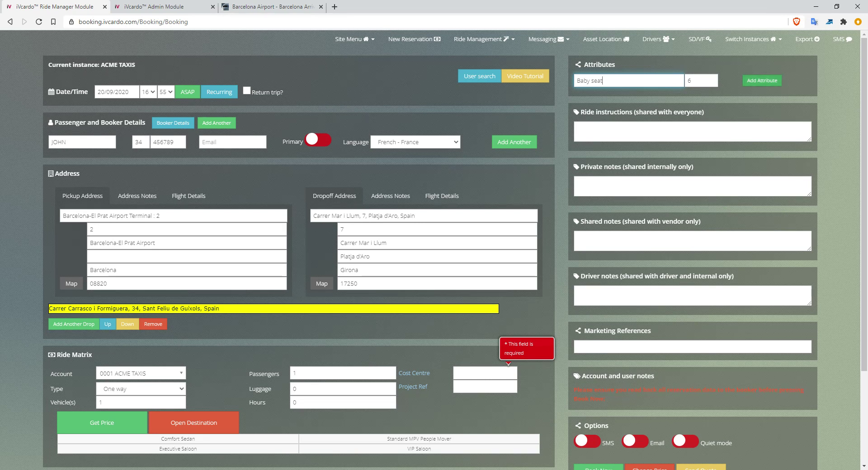
Add the Extra large luggage attribute, then switch to the Admin Module's Instructions list.
{"action": "type", "text": "extra"}
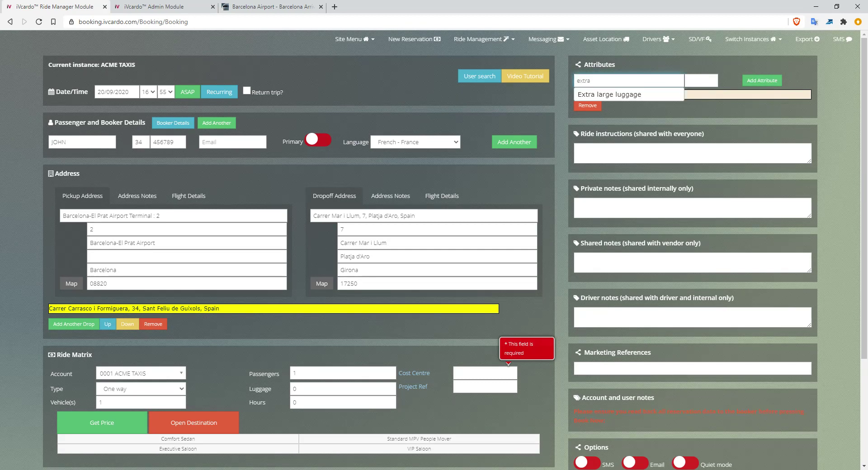
{"action": "type", "text": " l"}
{"action": "left_click", "coordinate": [610, 95]}
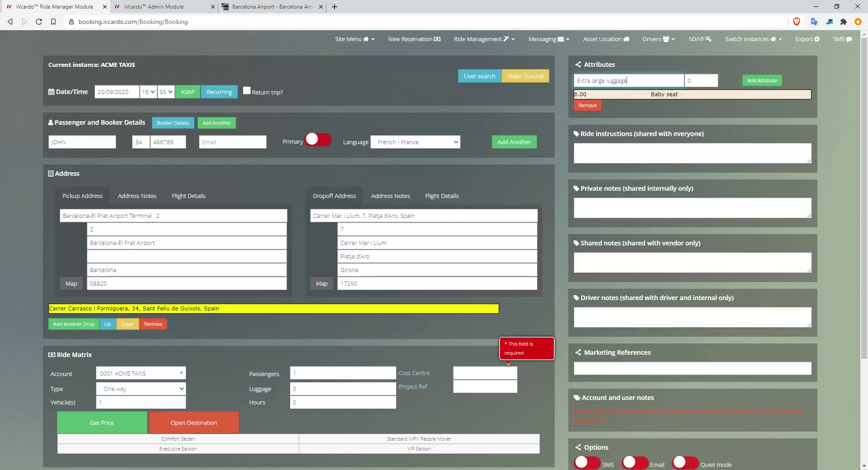
{"action": "left_click", "coordinate": [762, 80]}
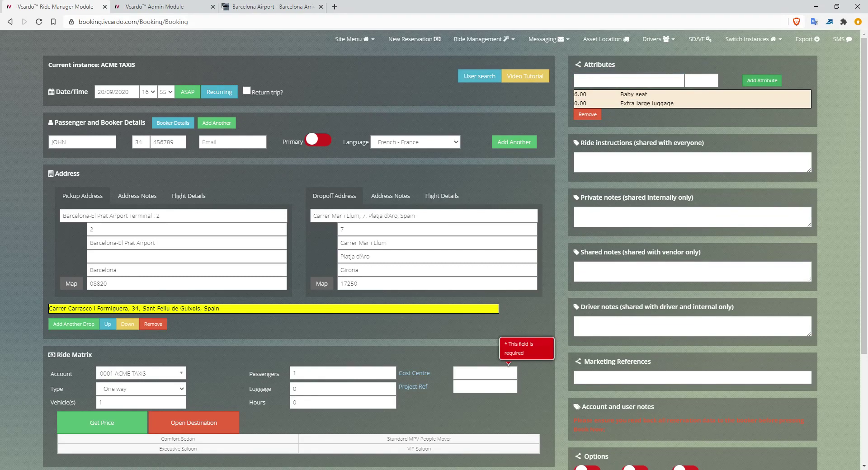
{"action": "left_click", "coordinate": [174, 7]}
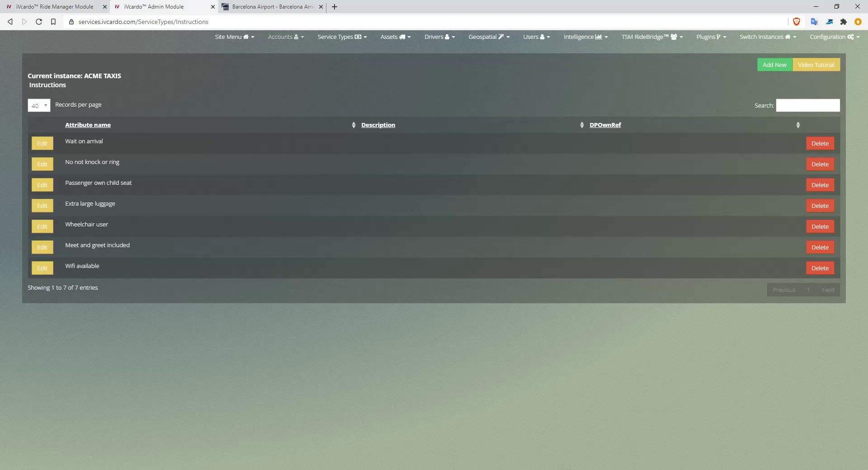
Reload the Instructions attributes page under Service Types, then return to the Ride Manager Attributes field.
{"action": "left_click", "coordinate": [285, 37]}
{"action": "left_click", "coordinate": [343, 37]}
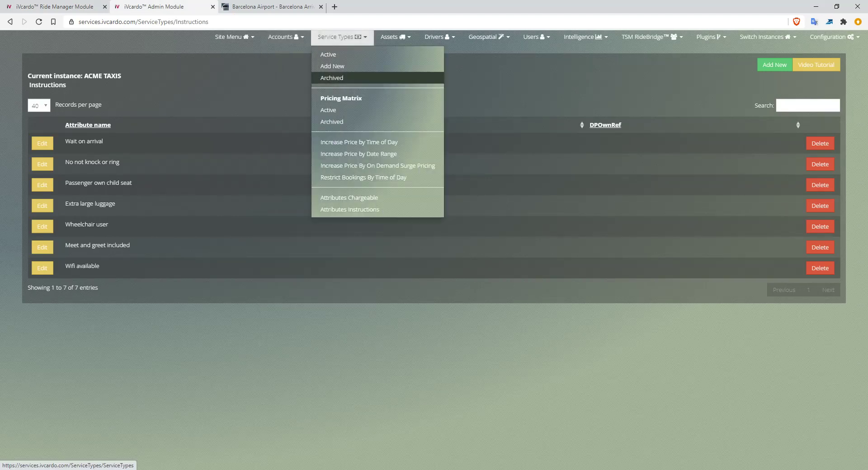
{"action": "left_click", "coordinate": [350, 209]}
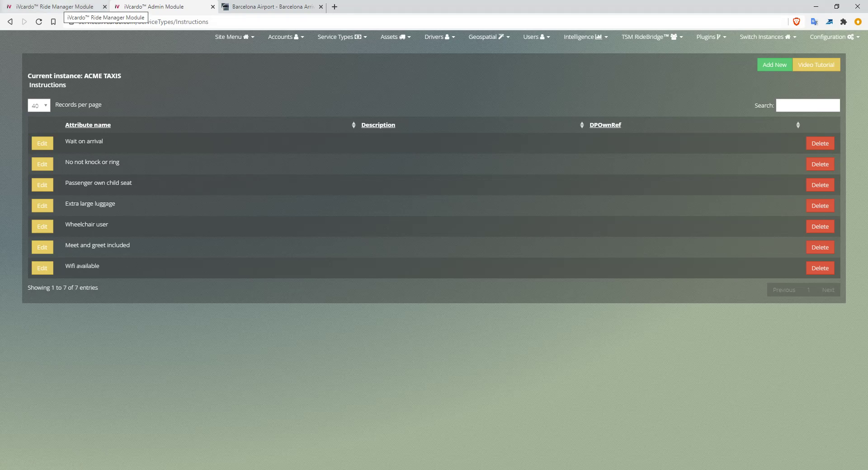
{"action": "left_click", "coordinate": [67, 6]}
{"action": "left_click", "coordinate": [629, 81]}
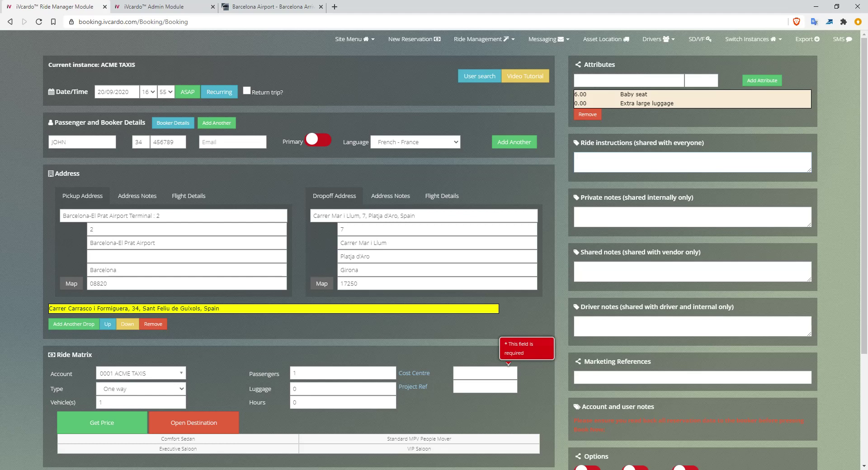
Enter the private note 'Dont send driver 234'.
{"action": "type", "text": "Dont send driver 234"}
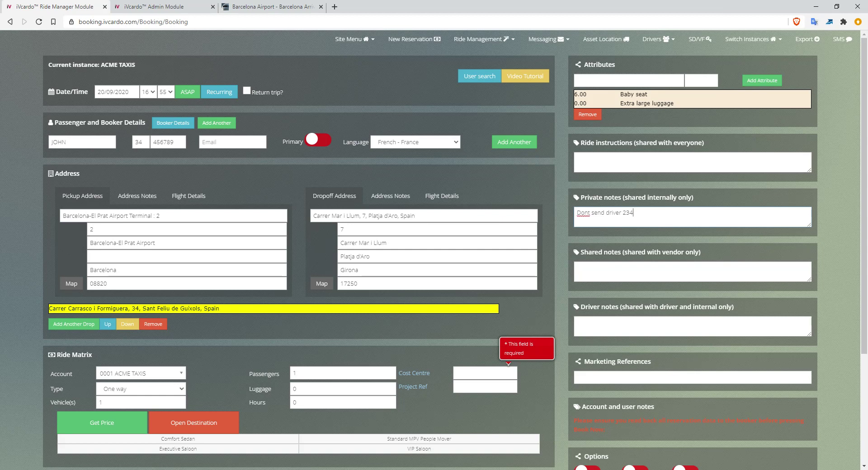
{"action": "key", "text": "ctrl+shift+Left"}
{"action": "key", "text": "ctrl+shift+Left"}
{"action": "key", "text": "ctrl+shift+Left"}
{"action": "key", "text": "ctrl+shift+Left"}
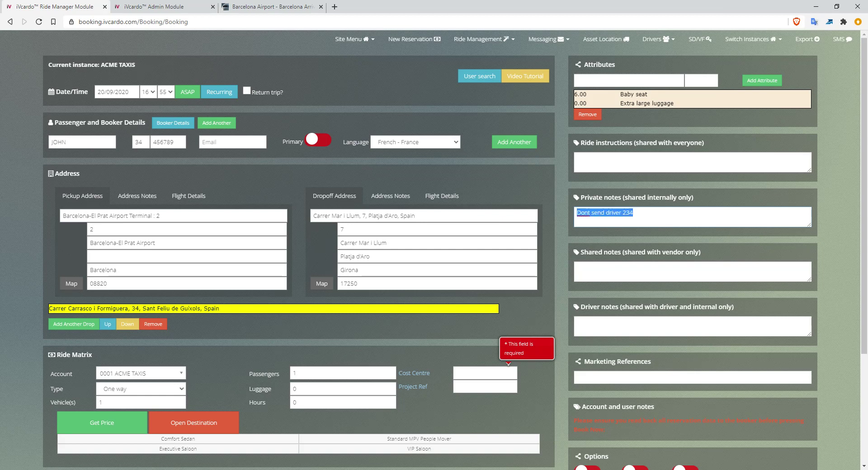
{"action": "scroll", "coordinate": [434, 249], "scroll_direction": "down", "scroll_amount": 2}
{"action": "key", "text": "Tab"}
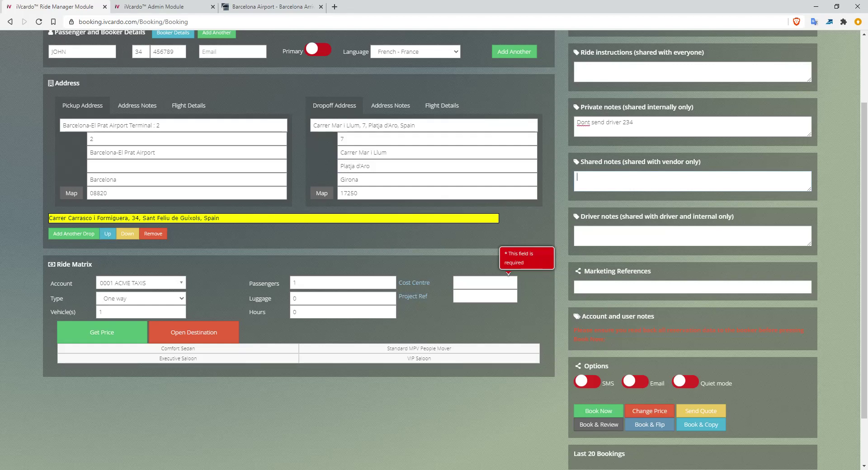
Add a driver note that the passenger needs assistance to the vehicle.
{"action": "left_click_drag", "start_coordinate": [634, 123], "coordinate": [577, 122]}
{"action": "left_click", "coordinate": [578, 177]}
{"action": "type", "text": "ohn needs assistance to vehicle"}
{"action": "left_click_drag", "start_coordinate": [664, 231], "coordinate": [577, 232]}
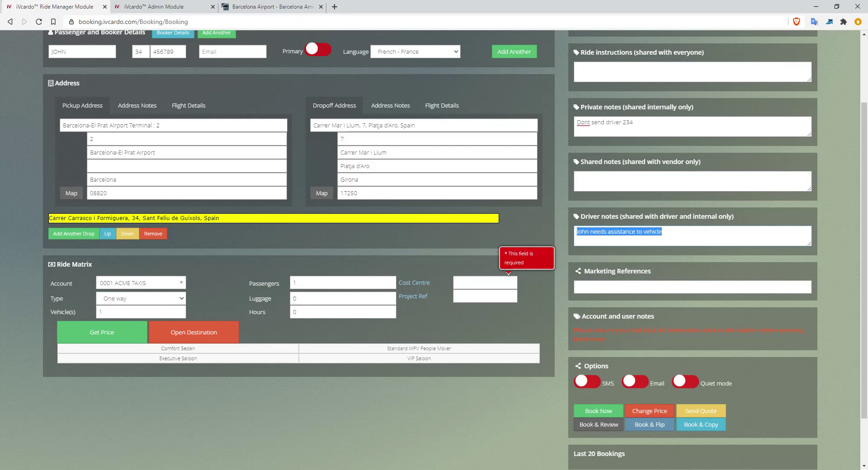
Set the marketing reference to Google.
{"action": "key", "text": "Tab"}
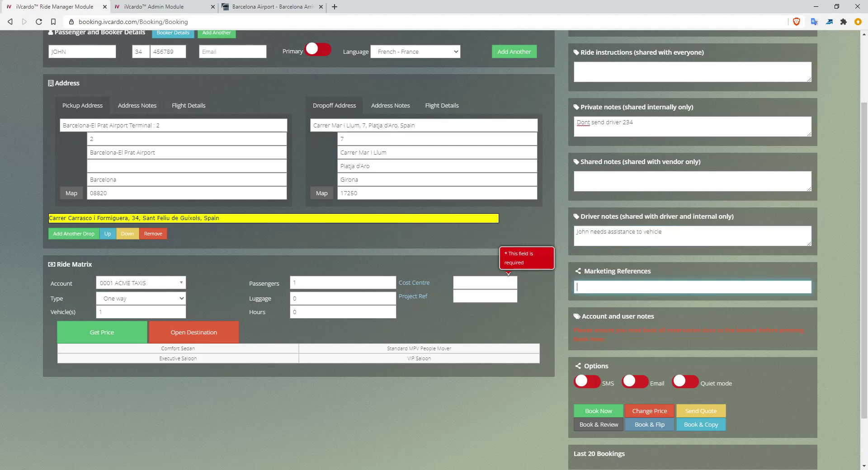
{"action": "type", "text": "Google"}
{"action": "key", "text": "ctrl+a"}
{"action": "left_click", "coordinate": [597, 287]}
{"action": "scroll", "coordinate": [435, 251], "scroll_direction": "up", "scroll_amount": 2}
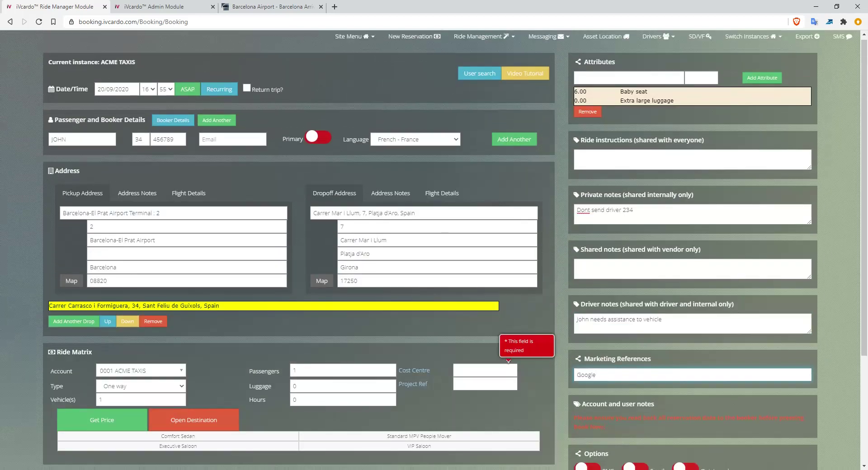
{"action": "scroll", "coordinate": [434, 251], "scroll_direction": "down", "scroll_amount": 3}
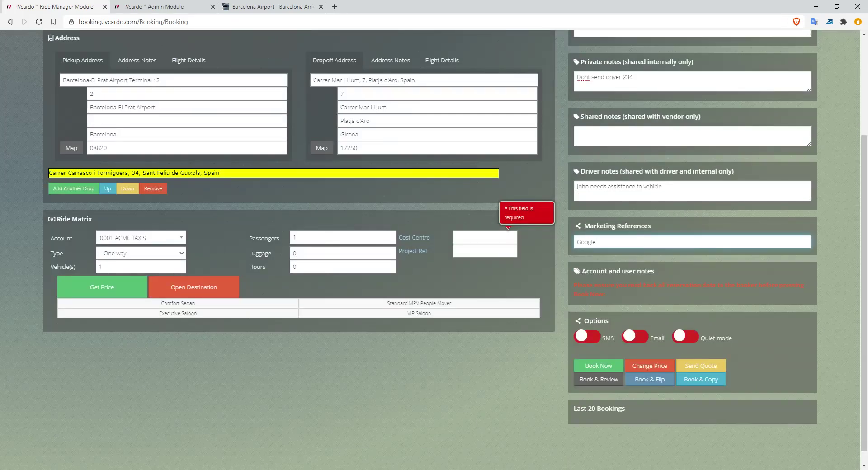
Bill the ride to the Bank of Ireland account.
{"action": "double_click", "coordinate": [61, 239]}
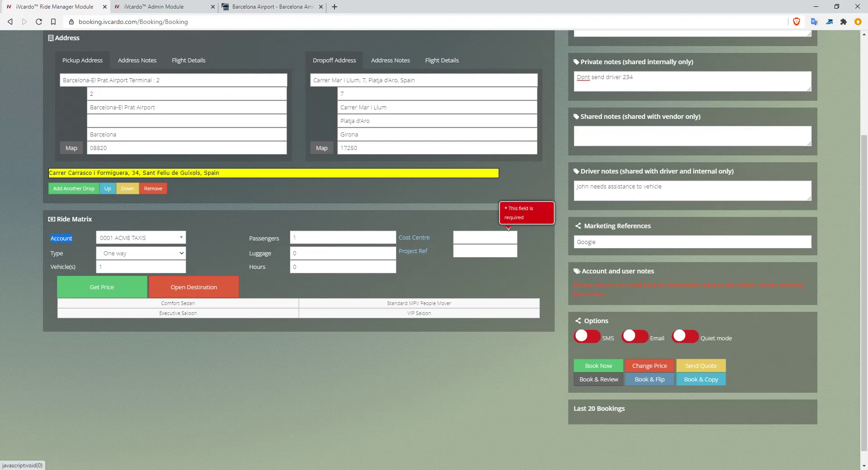
{"action": "left_click", "coordinate": [140, 238]}
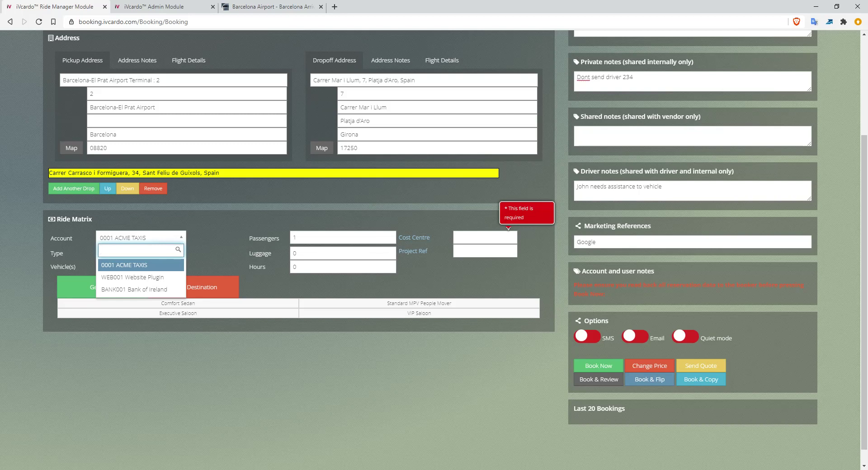
{"action": "key", "text": "Down"}
{"action": "key", "text": "Down"}
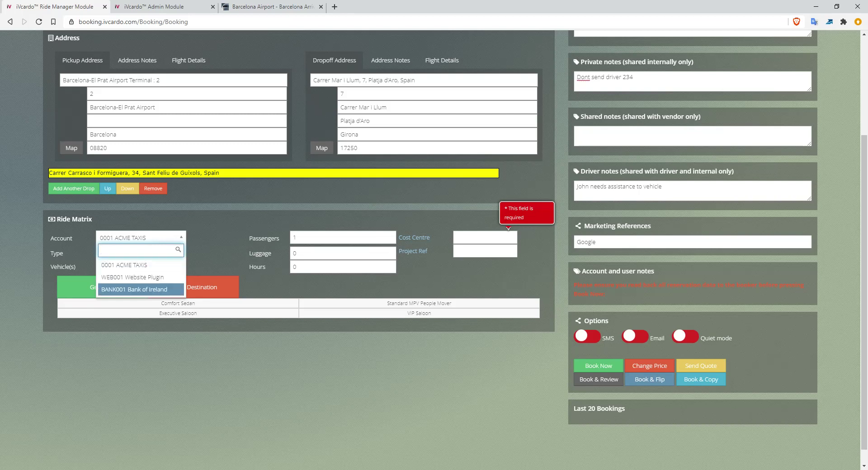
{"action": "key", "text": "Return"}
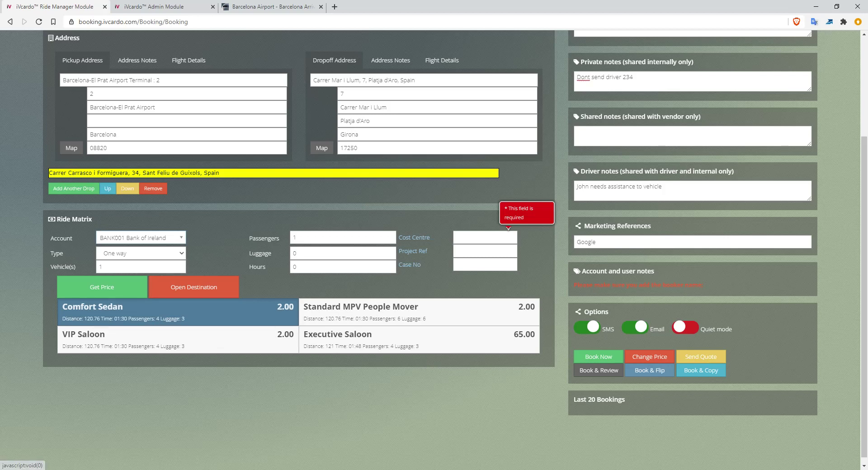
Choose the Executive Saloon at 65.00 from the vehicle price grid.
{"action": "left_click", "coordinate": [419, 339]}
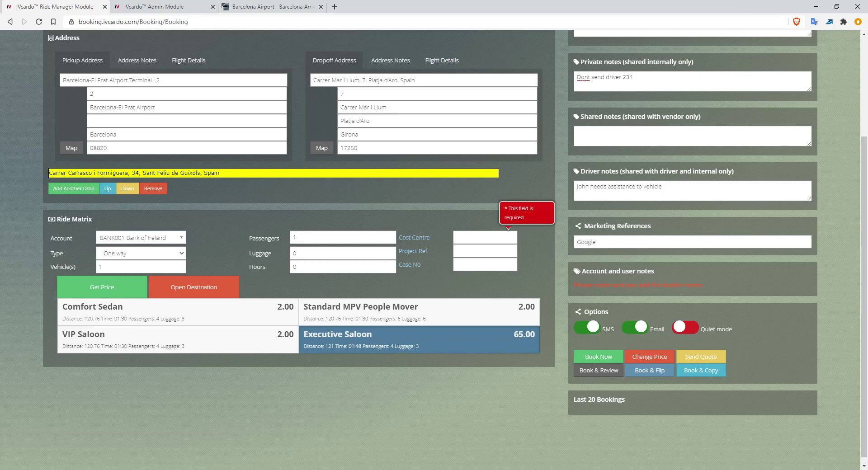
{"action": "left_click", "coordinate": [177, 312]}
{"action": "left_click", "coordinate": [177, 340]}
{"action": "left_click", "coordinate": [419, 312]}
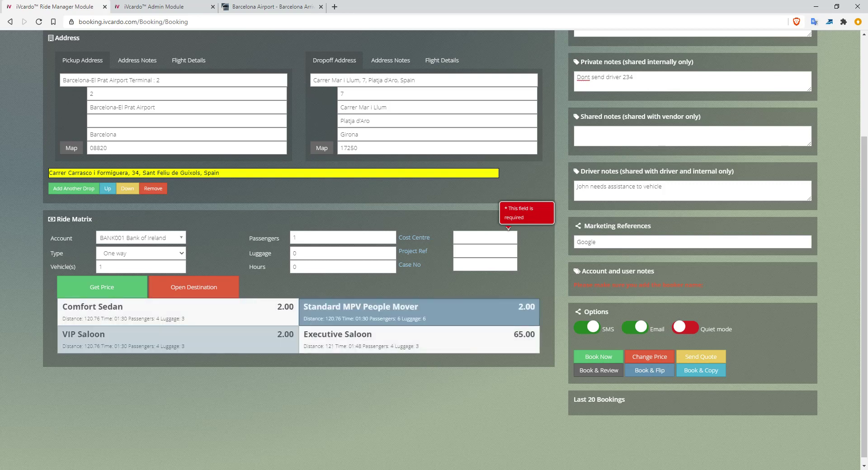
{"action": "left_click", "coordinate": [178, 312]}
{"action": "left_click", "coordinate": [178, 340]}
{"action": "left_click", "coordinate": [420, 340]}
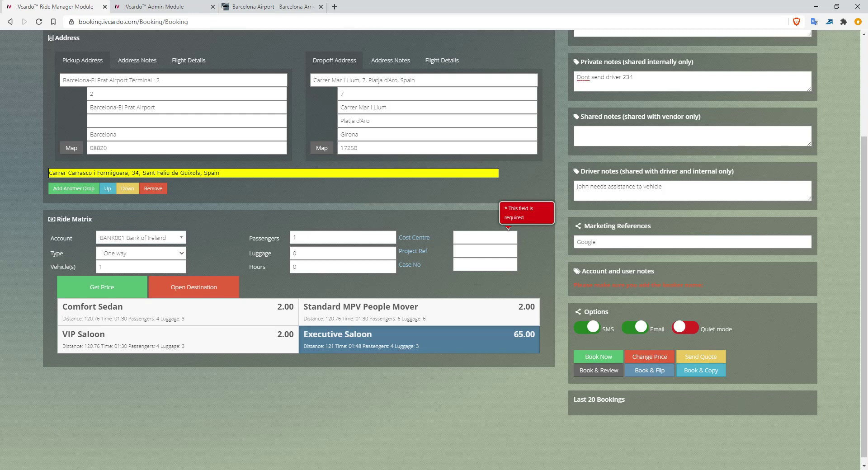
Turn on quiet mode and enter Cost Centre 123, leaving the case number empty.
{"action": "left_click", "coordinate": [686, 327]}
{"action": "left_click", "coordinate": [480, 237]}
{"action": "type", "text": "123"}
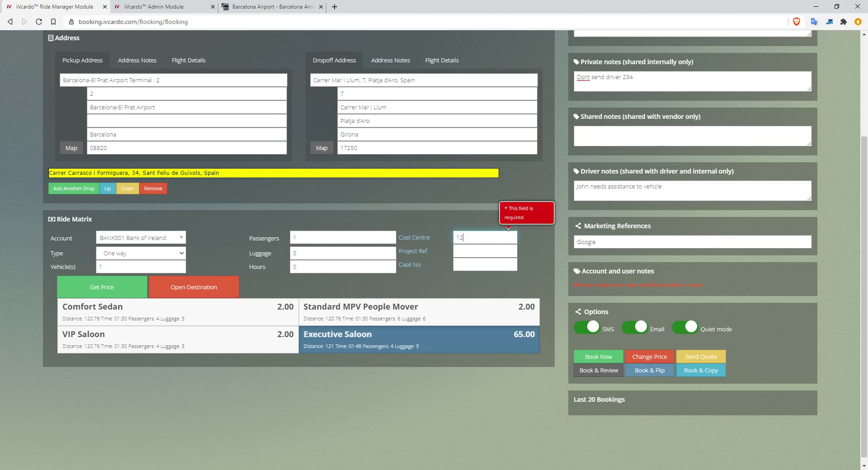
{"action": "key", "text": "Tab"}
{"action": "key", "text": "Tab"}
{"action": "key", "text": "Tab"}
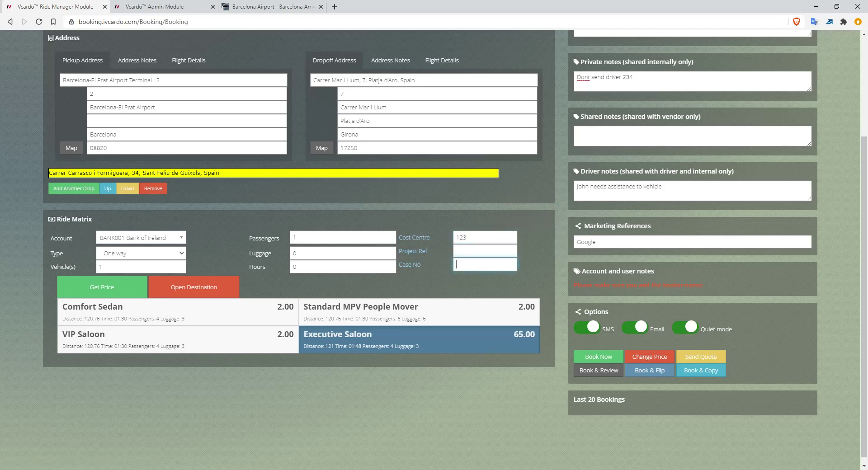
{"action": "key", "text": "shift+Tab"}
{"action": "key", "text": "Tab"}
{"action": "key", "text": "Tab"}
{"action": "key", "text": "shift+Tab"}
{"action": "key", "text": "shift+Tab"}
{"action": "key", "text": "shift+Tab"}
{"action": "key", "text": "shift+Tab"}
{"action": "key", "text": "shift+Tab"}
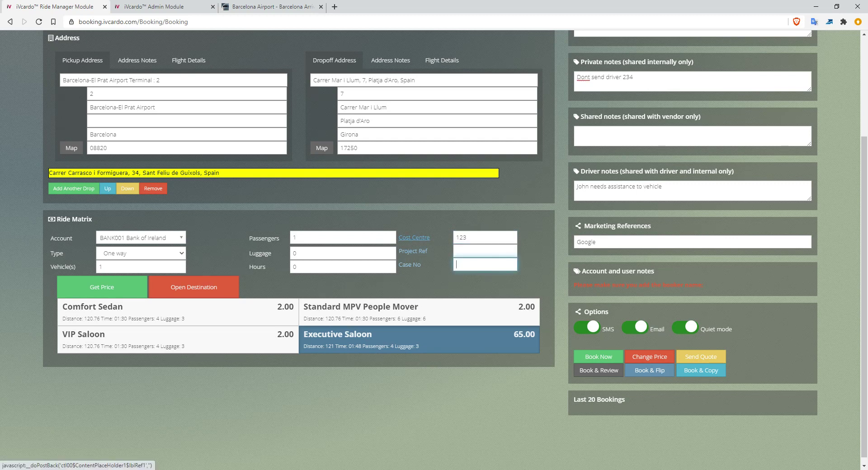
{"action": "key", "text": "Tab"}
{"action": "key", "text": "Tab"}
{"action": "key", "text": "Tab"}
{"action": "key", "text": "Tab"}
{"action": "key", "text": "Tab"}
{"action": "left_click", "coordinate": [438, 227]}
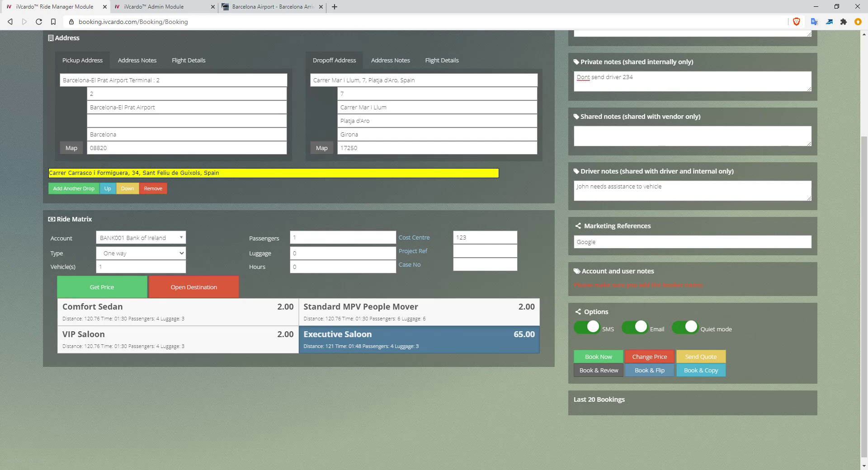
Highlight and then deselect the booker-name reminder note.
{"action": "left_click_drag", "start_coordinate": [574, 285], "coordinate": [706, 285]}
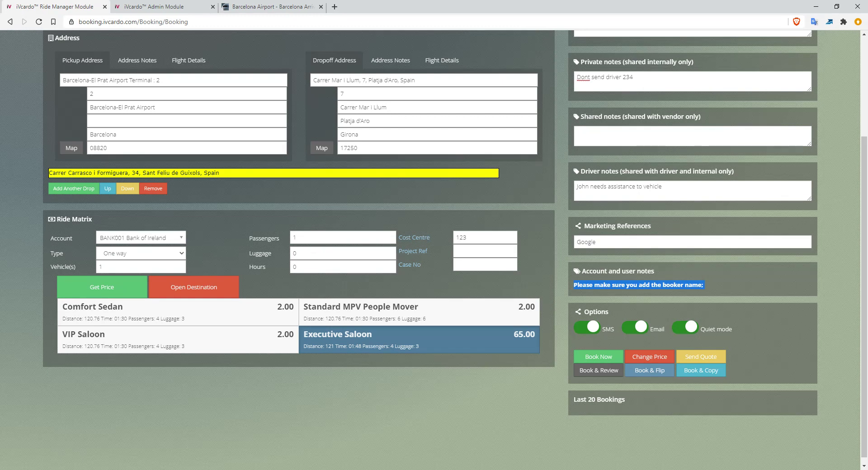
{"action": "left_click", "coordinate": [724, 286]}
{"action": "left_click_drag", "start_coordinate": [574, 285], "coordinate": [705, 286]}
{"action": "left_click", "coordinate": [723, 286]}
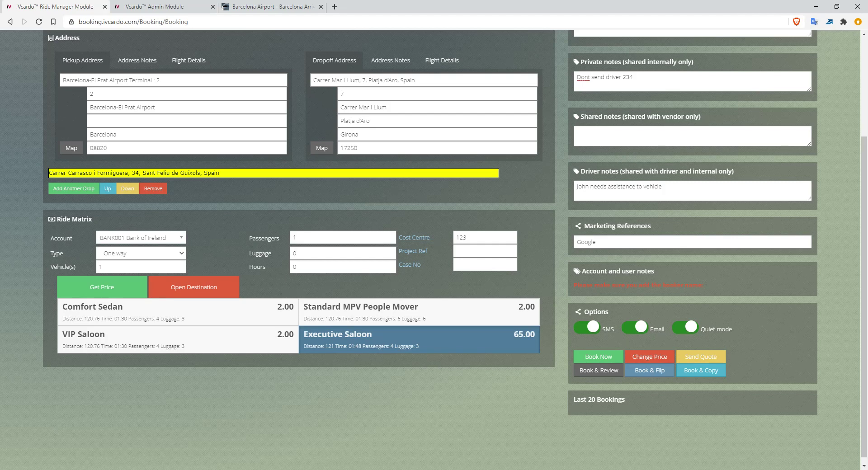
{"action": "scroll", "coordinate": [455, 247], "scroll_direction": "down", "scroll_amount": 1}
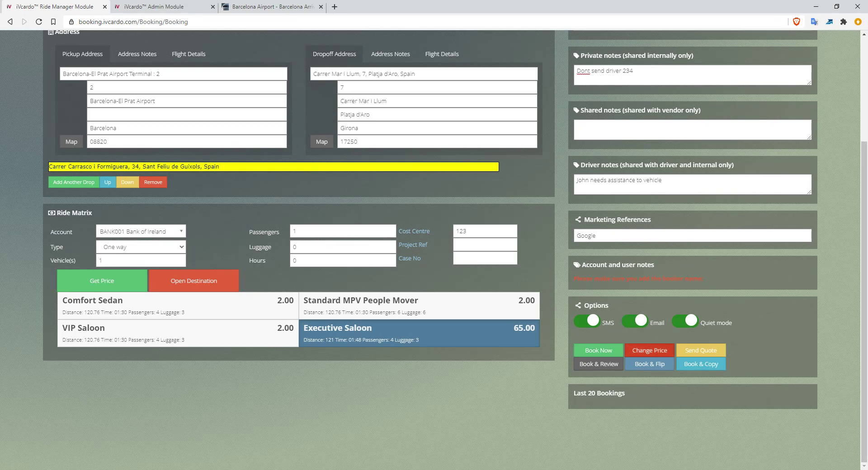
Show the Change Price breakdown: account total 71.00 from ride 60.00, via 5.00, attributes 6.00.
{"action": "left_click", "coordinate": [650, 351]}
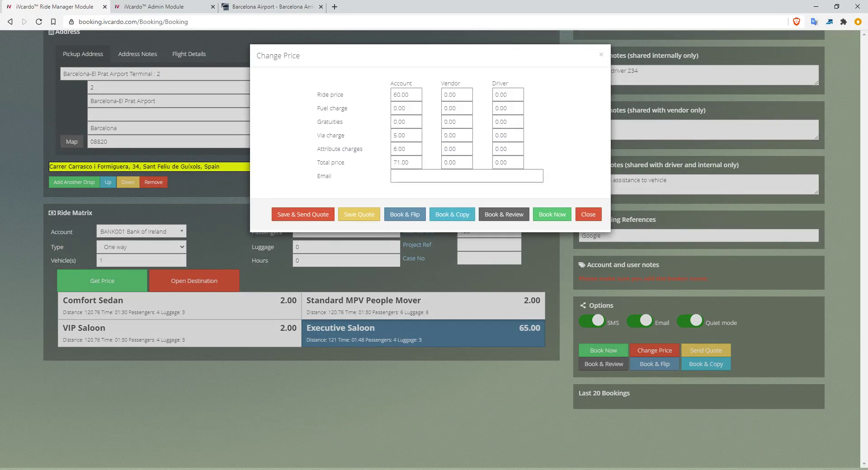
{"action": "double_click", "coordinate": [400, 135]}
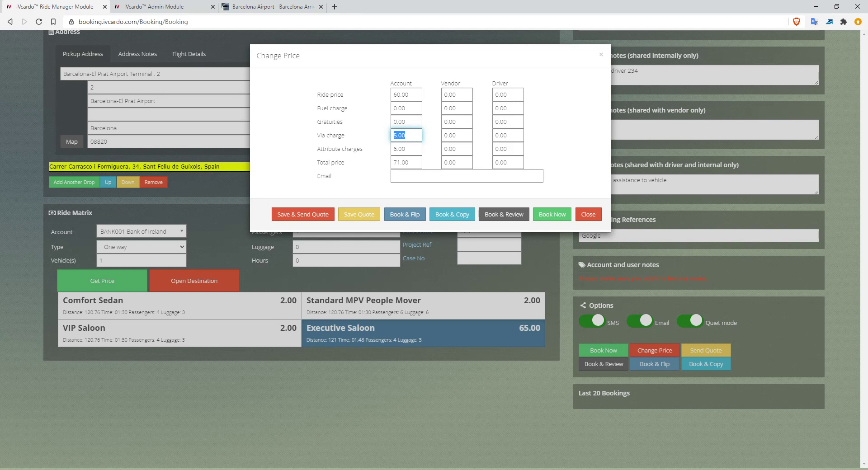
{"action": "double_click", "coordinate": [401, 84]}
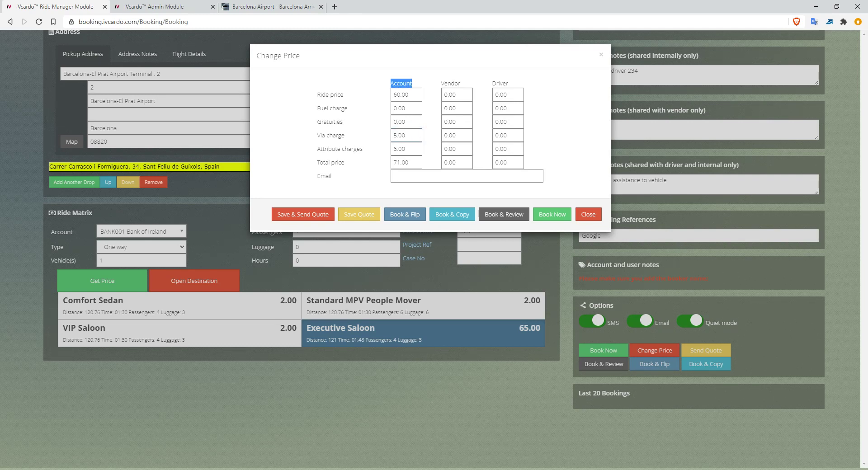
{"action": "double_click", "coordinate": [501, 84]}
{"action": "double_click", "coordinate": [401, 84]}
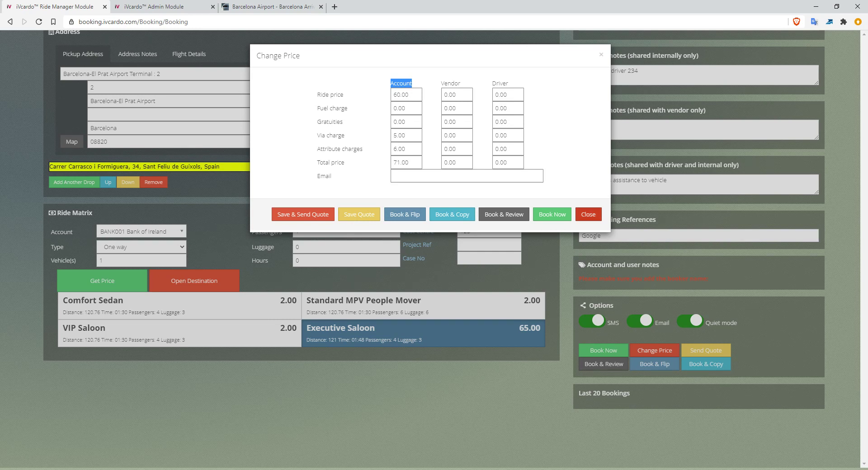
{"action": "left_click", "coordinate": [467, 176]}
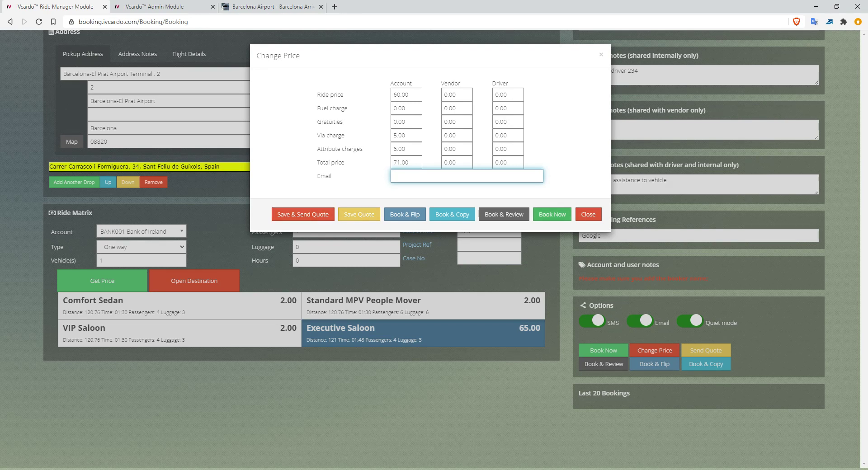
Close the Change Price dialog and scroll back to the top of the booking form.
{"action": "left_click", "coordinate": [589, 214]}
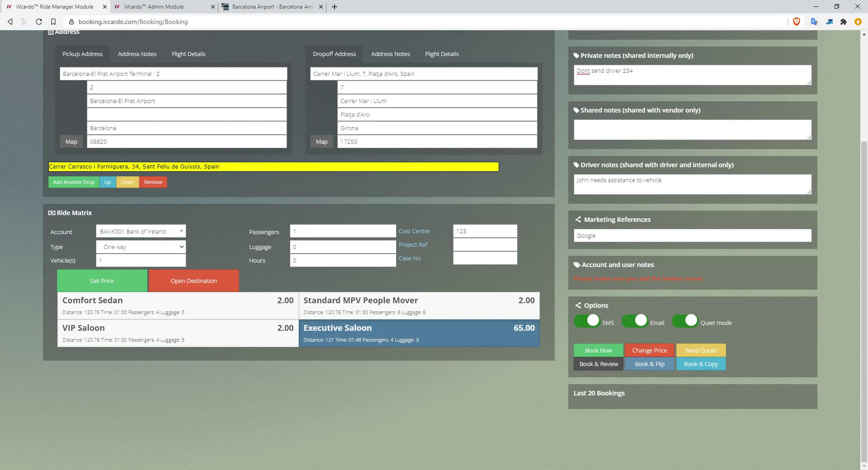
{"action": "scroll", "coordinate": [434, 249], "scroll_direction": "up", "scroll_amount": 3}
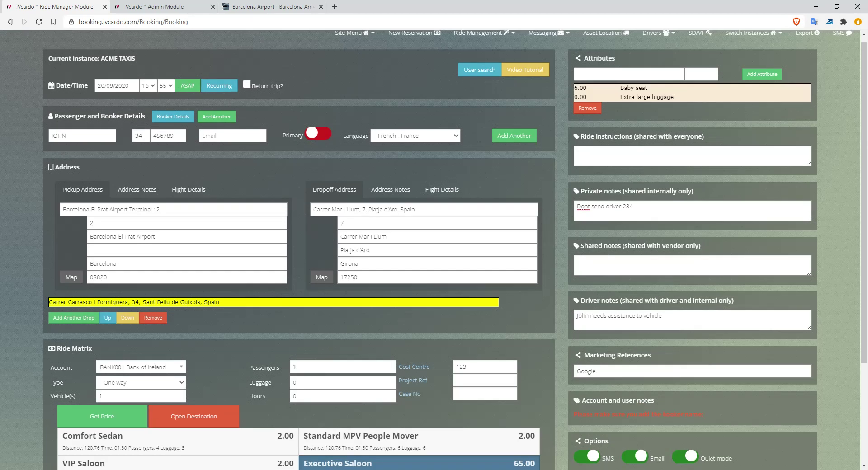
{"action": "scroll", "coordinate": [435, 248], "scroll_direction": "down", "scroll_amount": 1}
{"action": "scroll", "coordinate": [434, 249], "scroll_direction": "down", "scroll_amount": 3}
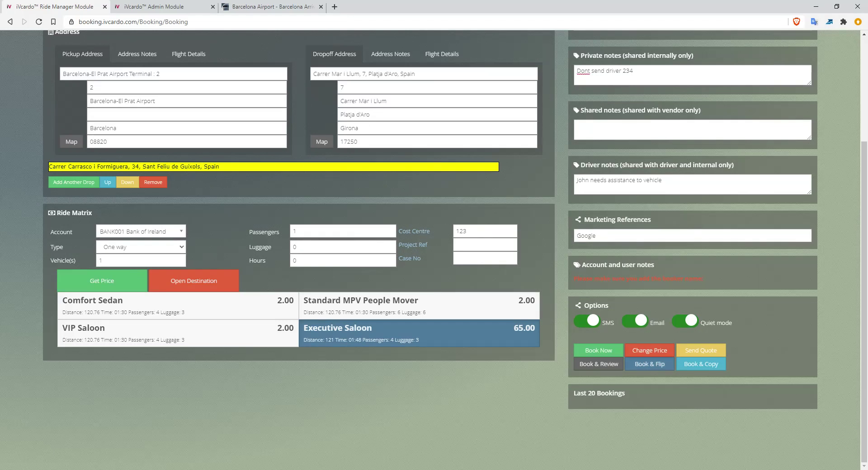
{"action": "scroll", "coordinate": [435, 249], "scroll_direction": "up", "scroll_amount": 3}
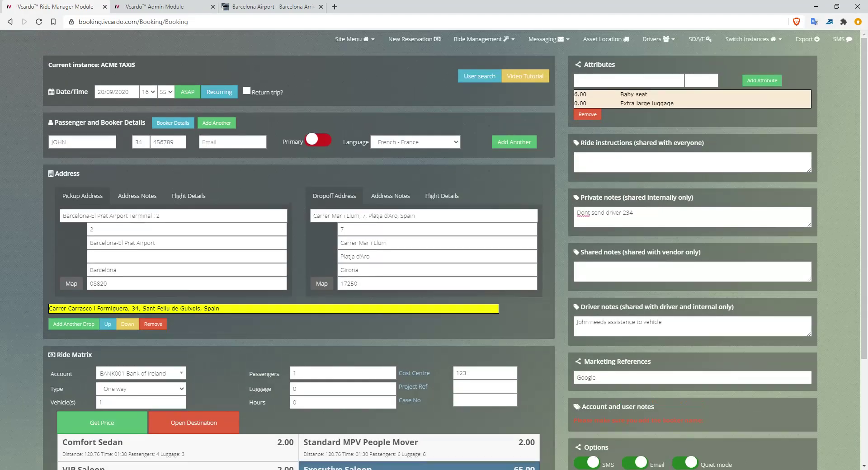
{"action": "scroll", "coordinate": [435, 248], "scroll_direction": "down", "scroll_amount": 3}
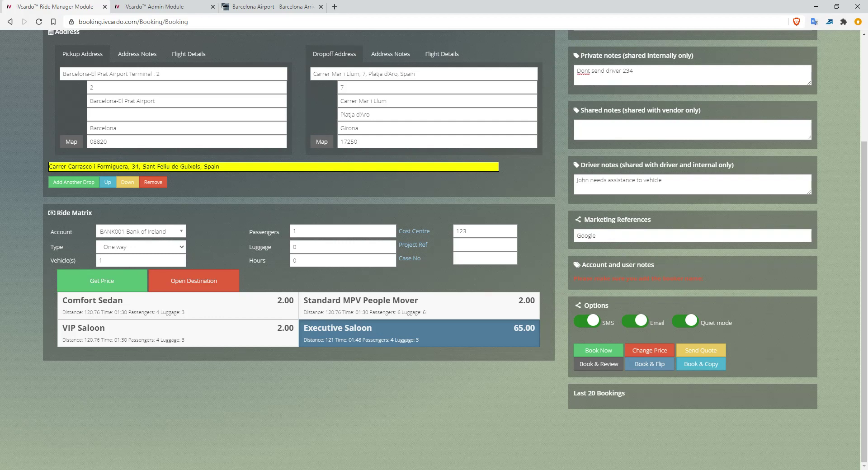
{"action": "scroll", "coordinate": [435, 249], "scroll_direction": "up", "scroll_amount": 3}
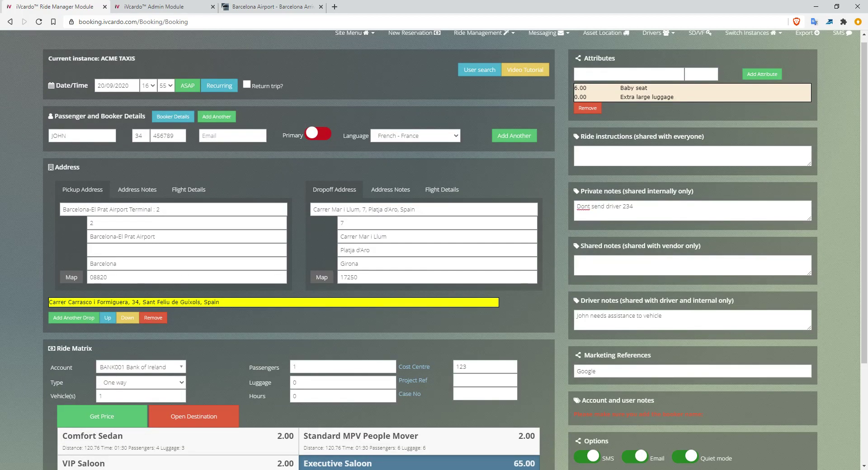
{"action": "left_click", "coordinate": [425, 209]}
{"action": "left_click", "coordinate": [174, 210]}
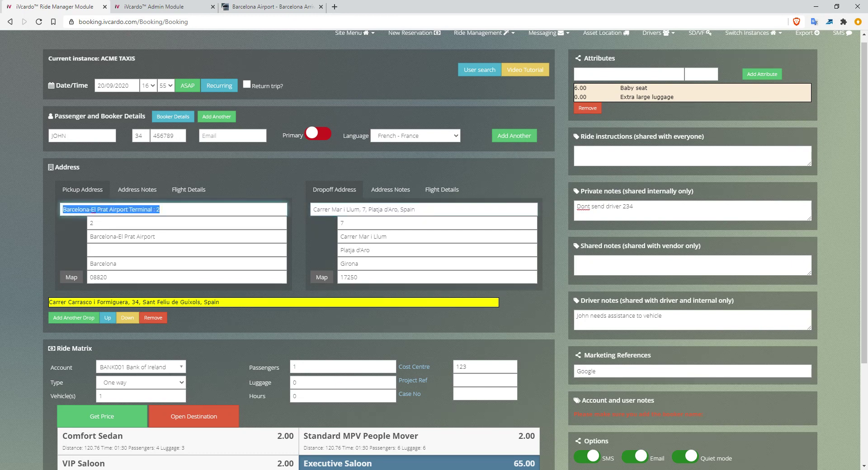
{"action": "left_click", "coordinate": [425, 209]}
{"action": "left_click", "coordinate": [174, 209]}
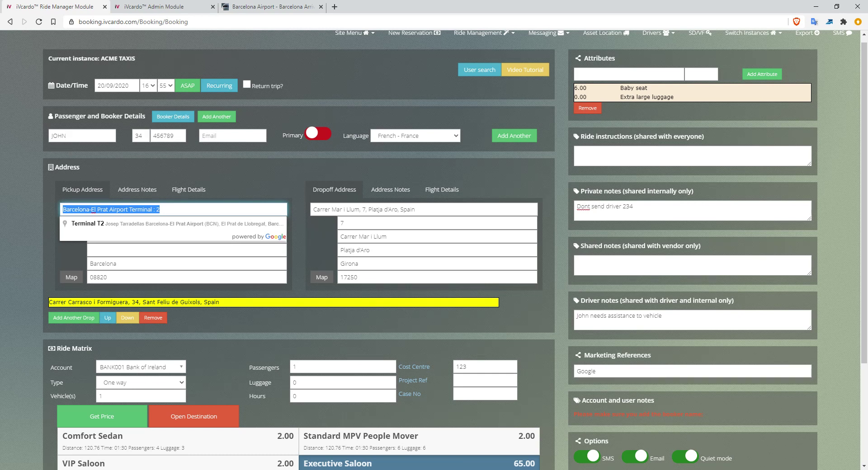
{"action": "left_click", "coordinate": [407, 319]}
{"action": "scroll", "coordinate": [408, 319], "scroll_direction": "down", "scroll_amount": 3}
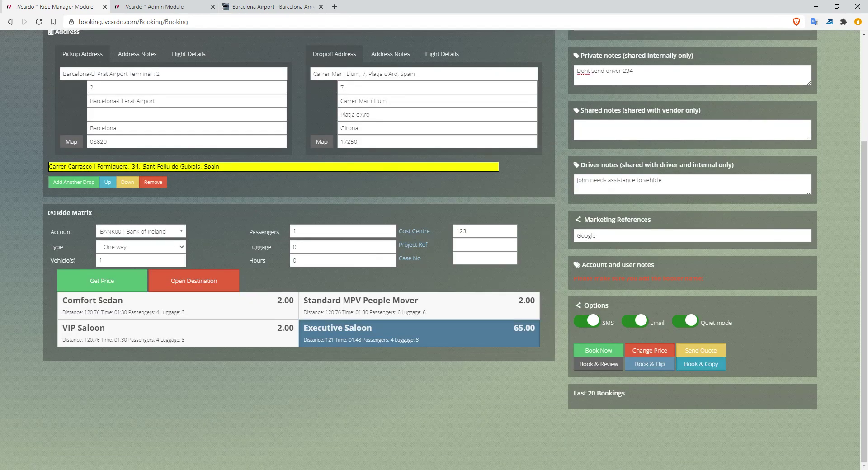
{"action": "scroll", "coordinate": [435, 253], "scroll_direction": "up", "scroll_amount": 3}
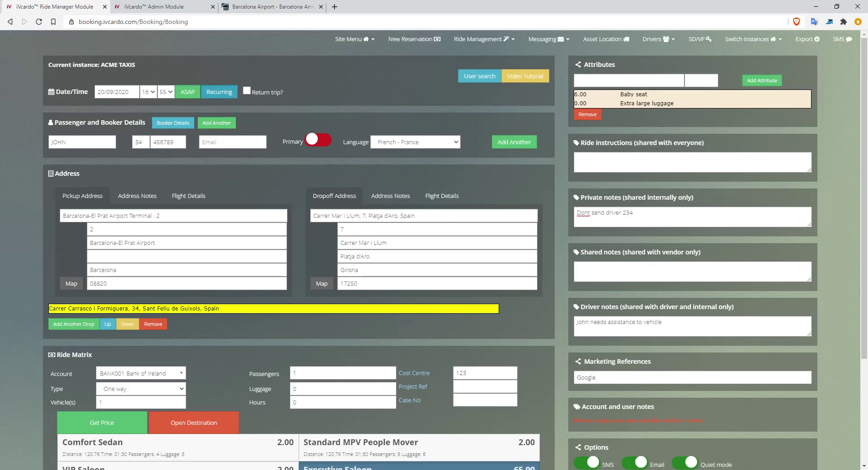
{"action": "left_click", "coordinate": [219, 92]}
{"action": "left_click", "coordinate": [550, 269]}
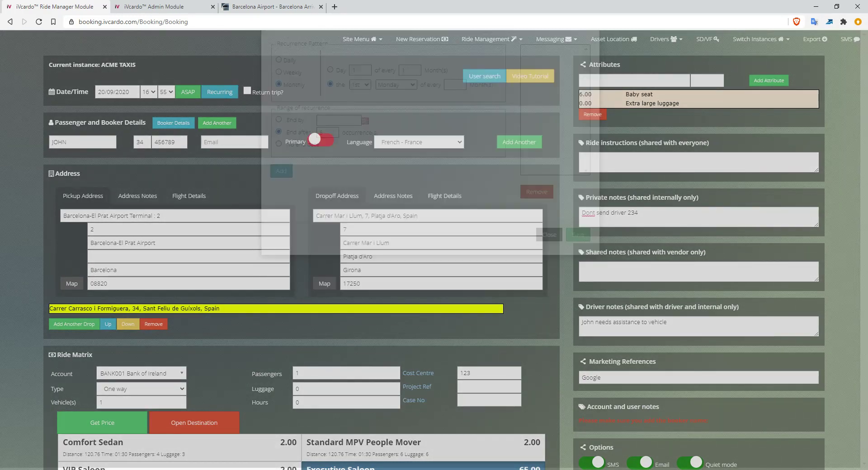
{"action": "scroll", "coordinate": [435, 254], "scroll_direction": "down", "scroll_amount": 3}
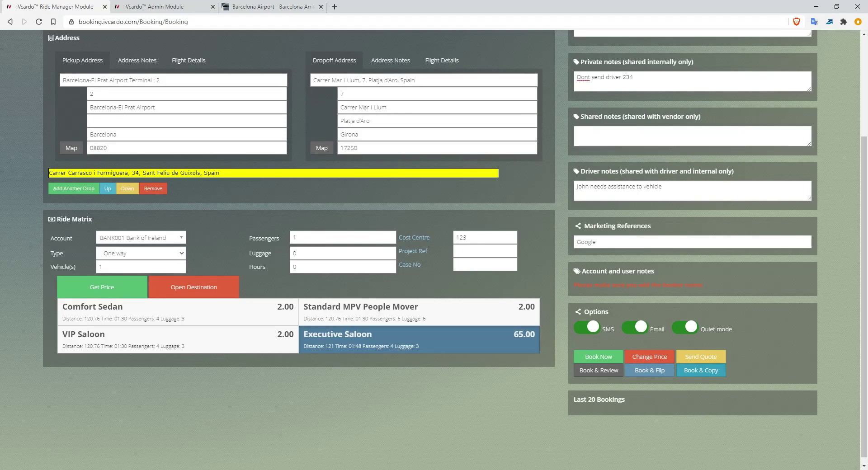
{"action": "scroll", "coordinate": [434, 245], "scroll_direction": "up", "scroll_amount": 3}
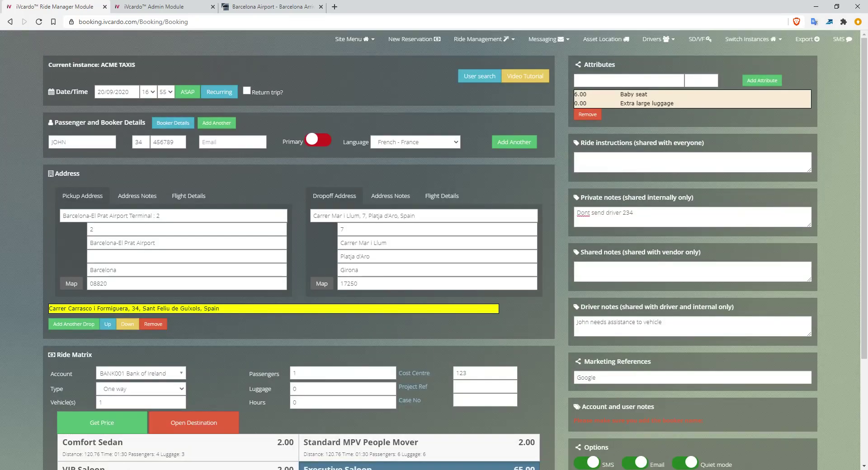
Leave the booking date unchanged and save the booking with Book Now.
{"action": "left_click", "coordinate": [117, 92]}
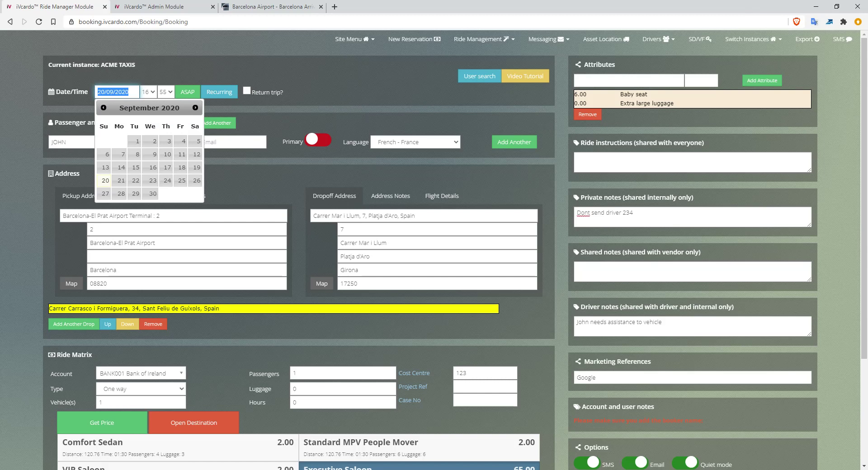
{"action": "left_click", "coordinate": [105, 181]}
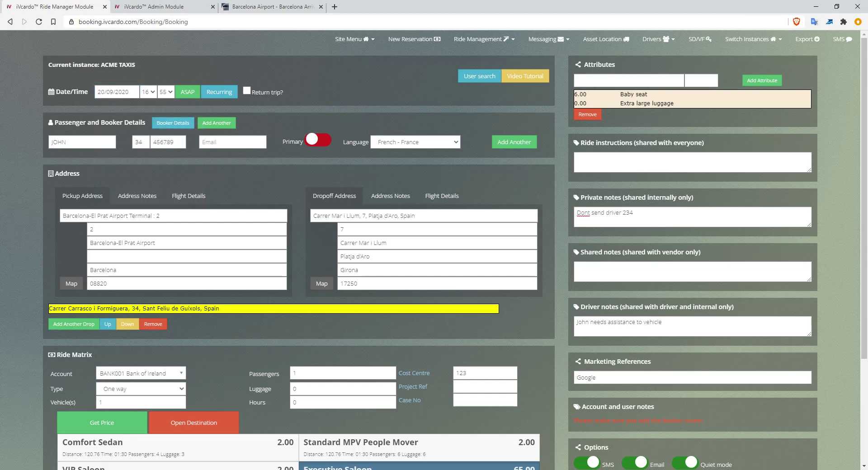
{"action": "scroll", "coordinate": [434, 245], "scroll_direction": "down", "scroll_amount": 3}
{"action": "left_click", "coordinate": [598, 357]}
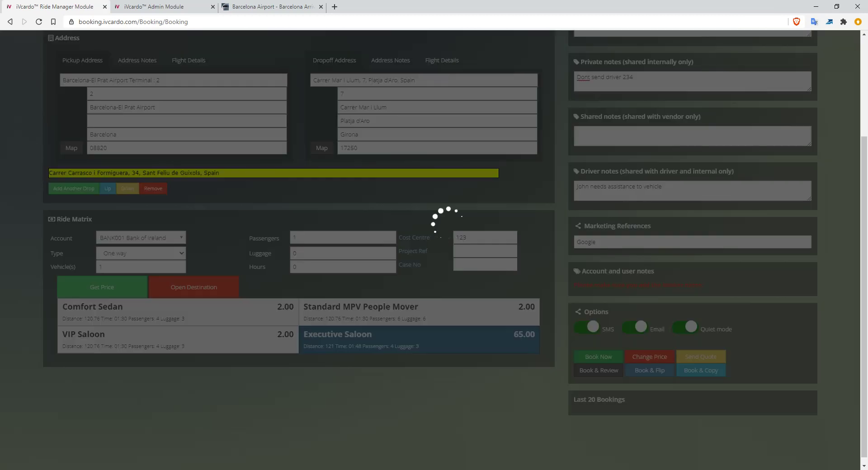
{"action": "scroll", "coordinate": [435, 249], "scroll_direction": "down", "scroll_amount": 3}
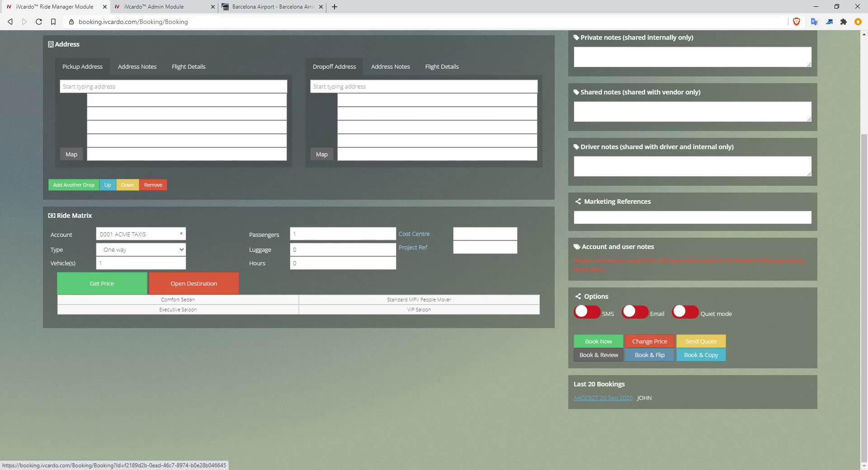
{"action": "scroll", "coordinate": [604, 398], "scroll_direction": "up", "scroll_amount": 3}
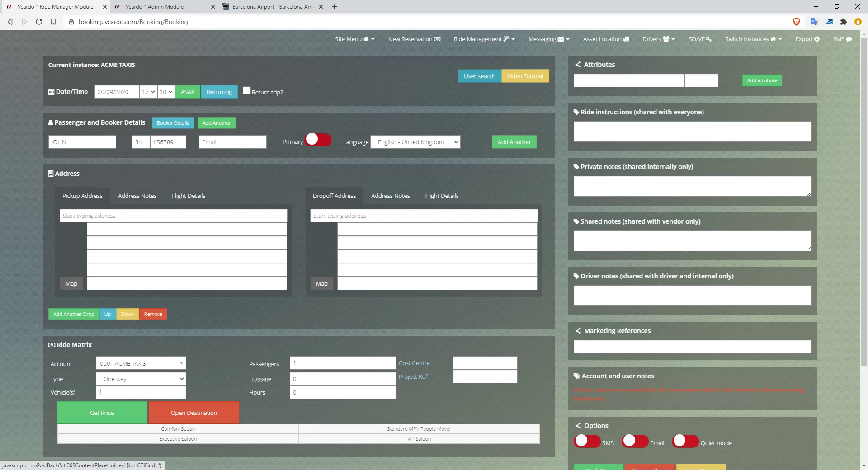
Load the existing passenger with El Prat airport pickup, Platja d'Aro dropoff and Bank of Ireland account.
{"action": "left_click", "coordinate": [479, 76]}
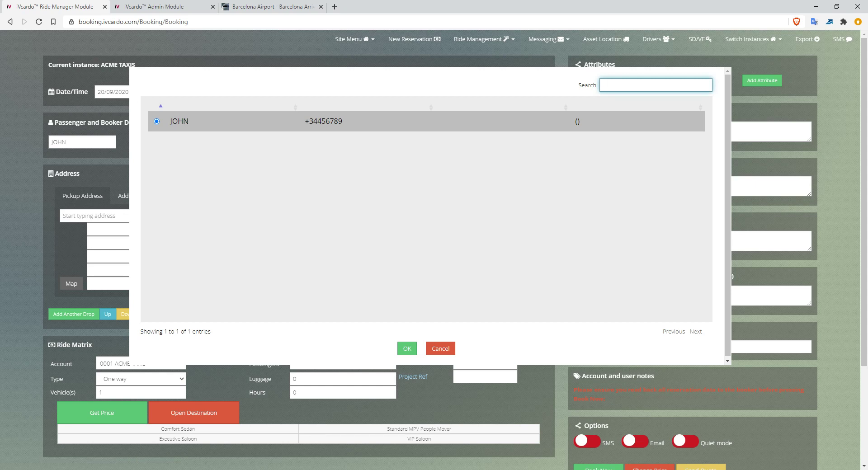
{"action": "left_click", "coordinate": [407, 348]}
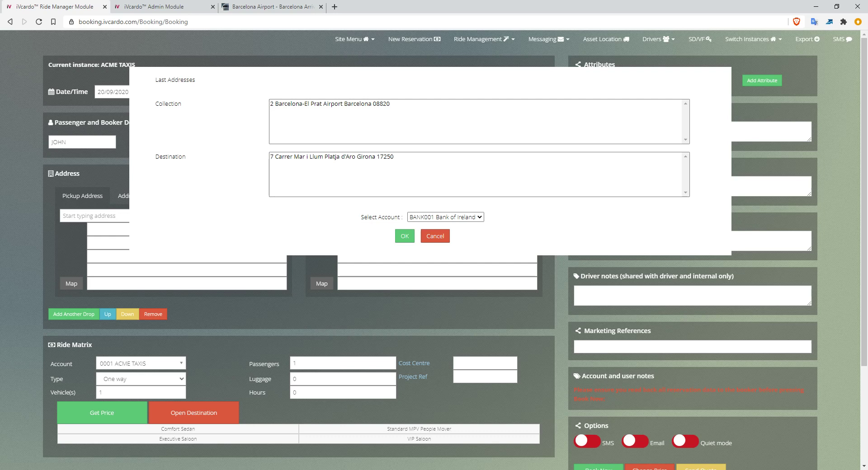
{"action": "left_click", "coordinate": [330, 104]}
{"action": "left_click", "coordinate": [331, 157]}
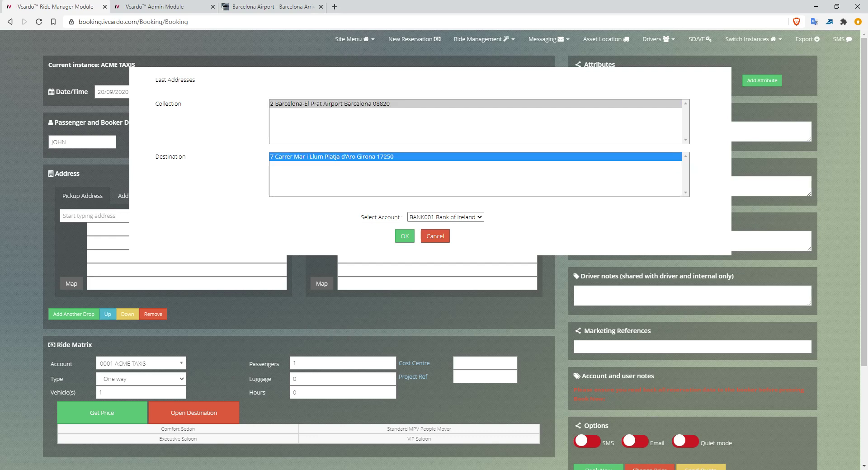
{"action": "left_click", "coordinate": [445, 218]}
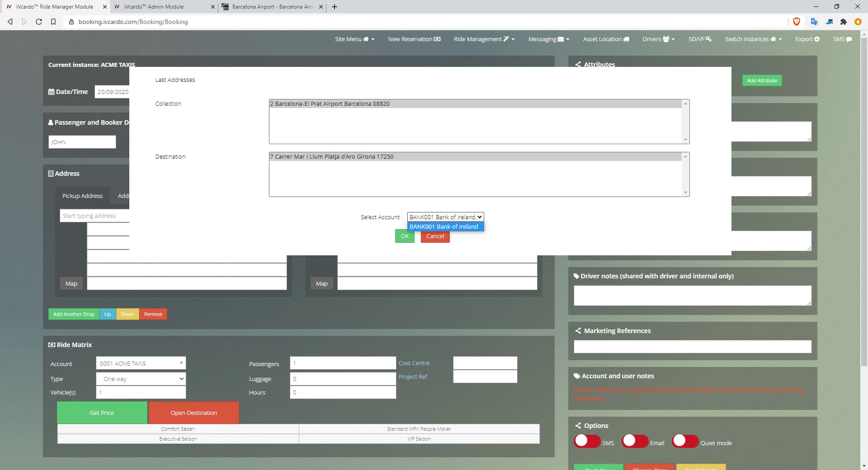
{"action": "left_click", "coordinate": [446, 227]}
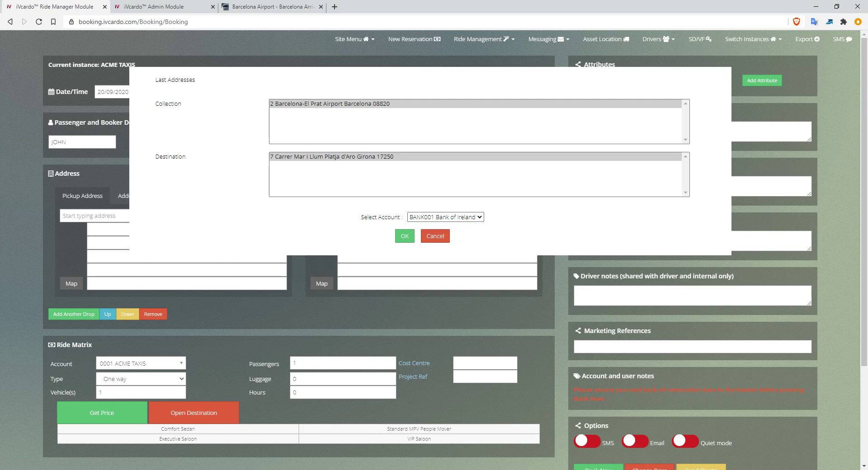
{"action": "left_click", "coordinate": [405, 236]}
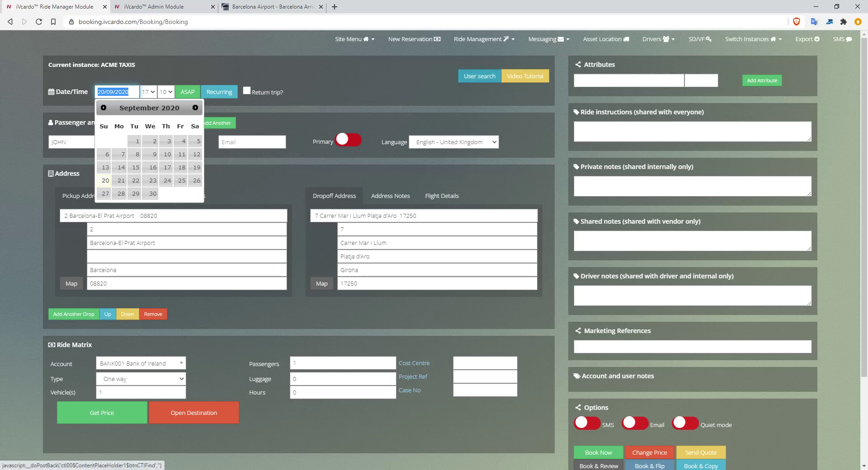
{"action": "left_click", "coordinate": [479, 76]}
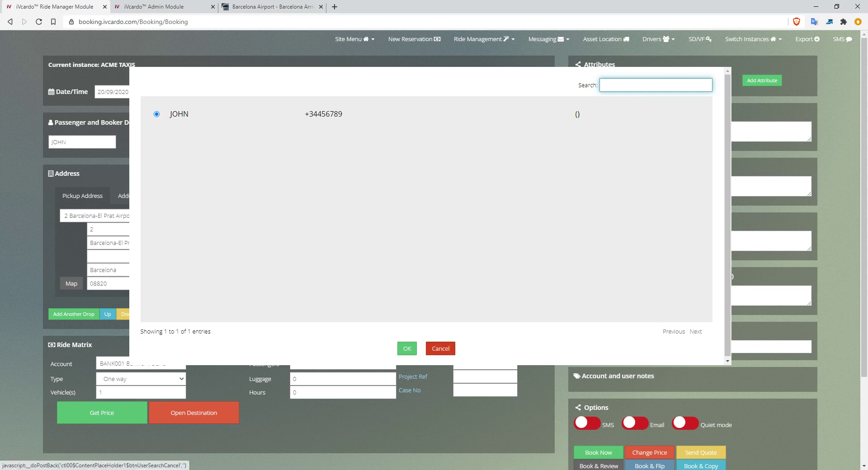
{"action": "left_click", "coordinate": [441, 349]}
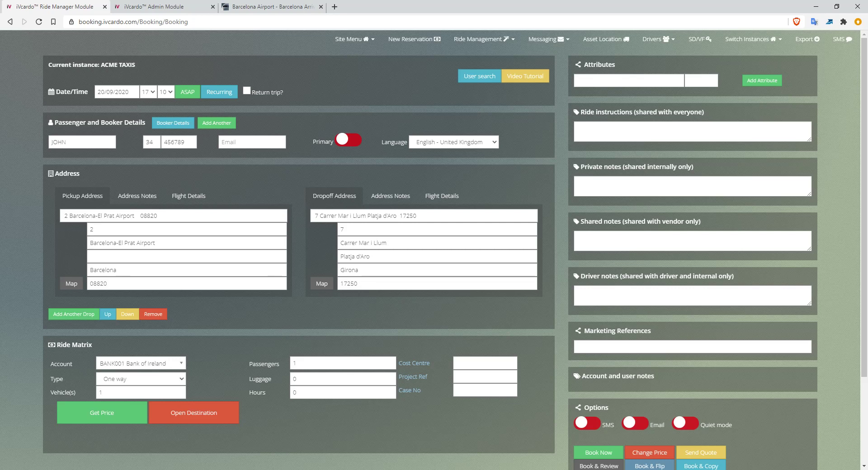
{"action": "scroll", "coordinate": [414, 273], "scroll_direction": "down", "scroll_amount": 2}
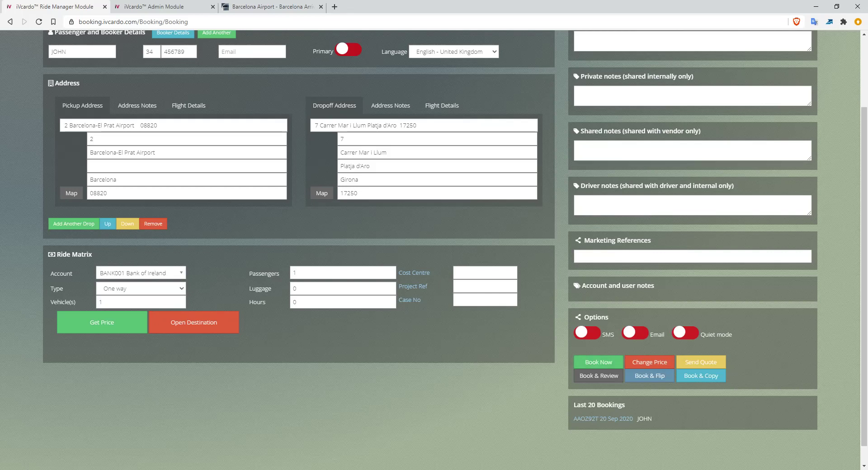
{"action": "scroll", "coordinate": [434, 361], "scroll_direction": "up", "scroll_amount": 2}
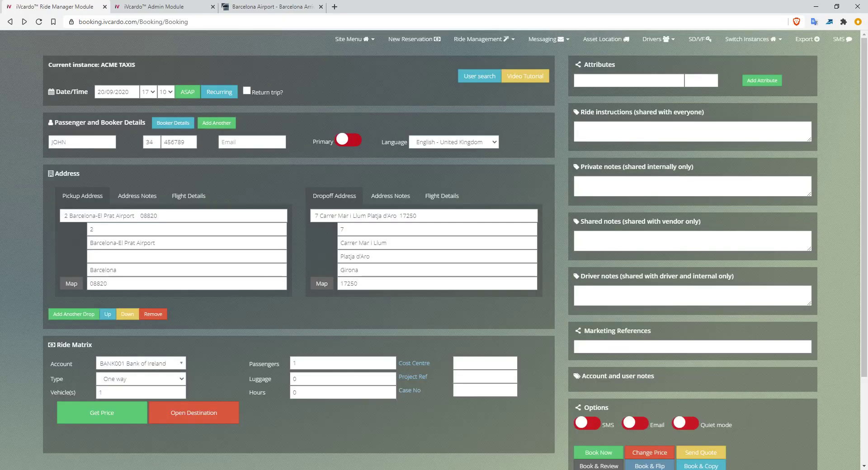
{"action": "scroll", "coordinate": [603, 398], "scroll_direction": "down", "scroll_amount": 3}
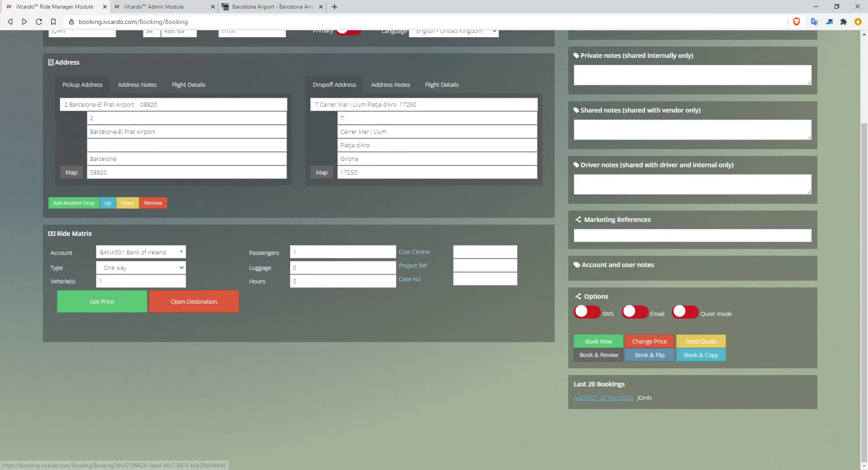
Reopen the 20 Sep 2020 booking from Last 20 Bookings and review its details.
{"action": "left_click", "coordinate": [603, 398]}
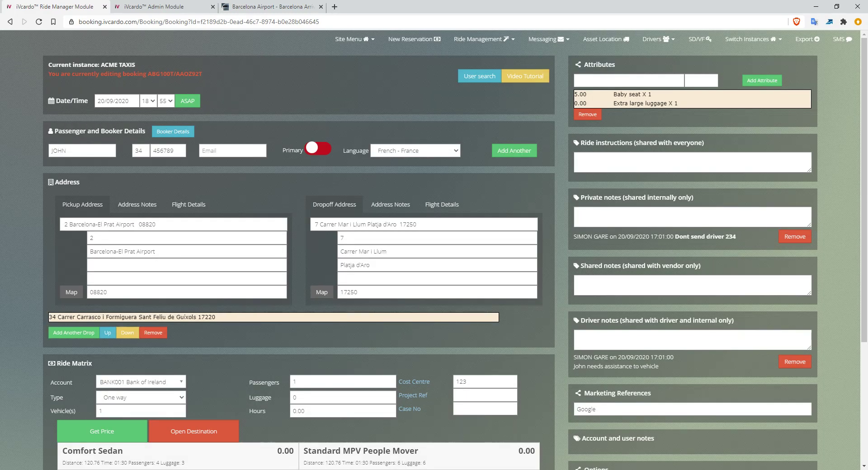
{"action": "scroll", "coordinate": [434, 249], "scroll_direction": "down", "scroll_amount": 2}
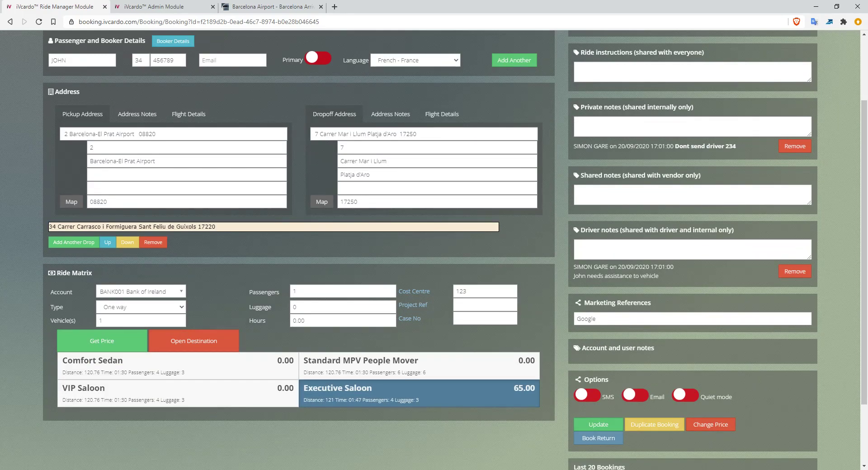
{"action": "scroll", "coordinate": [434, 249], "scroll_direction": "down", "scroll_amount": 3}
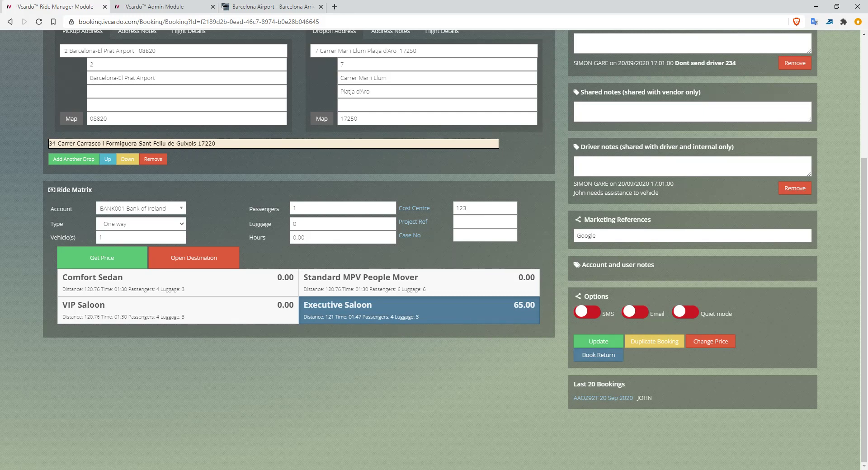
{"action": "scroll", "coordinate": [298, 226], "scroll_direction": "up", "scroll_amount": 1}
{"action": "scroll", "coordinate": [299, 226], "scroll_direction": "up", "scroll_amount": 3}
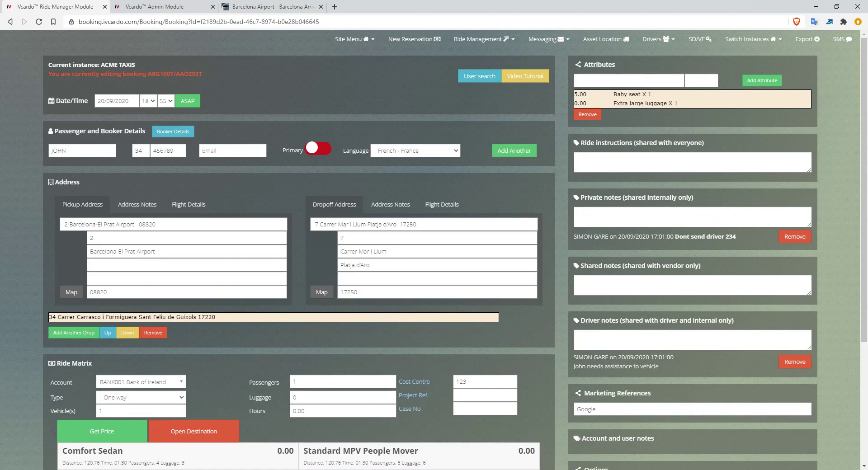
{"action": "left_click_drag", "start_coordinate": [49, 74], "coordinate": [203, 74]}
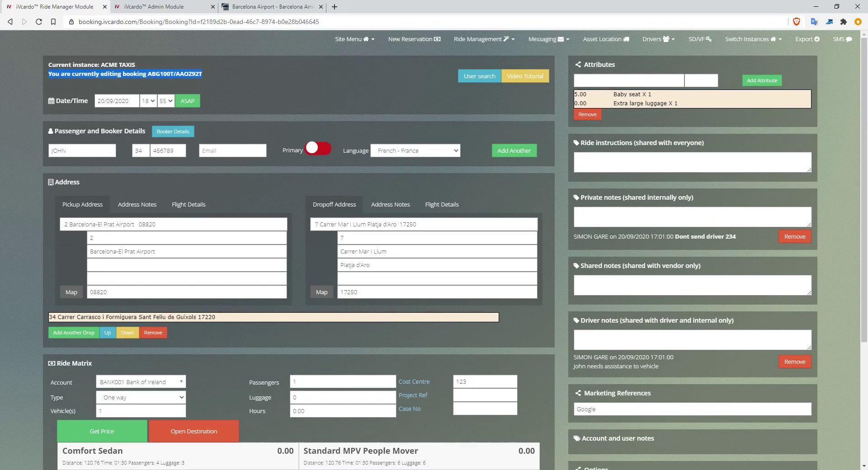
{"action": "left_click", "coordinate": [209, 76]}
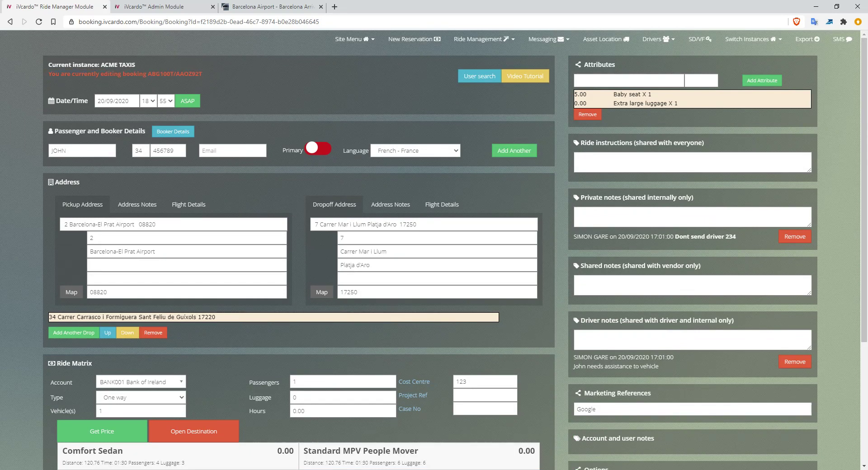